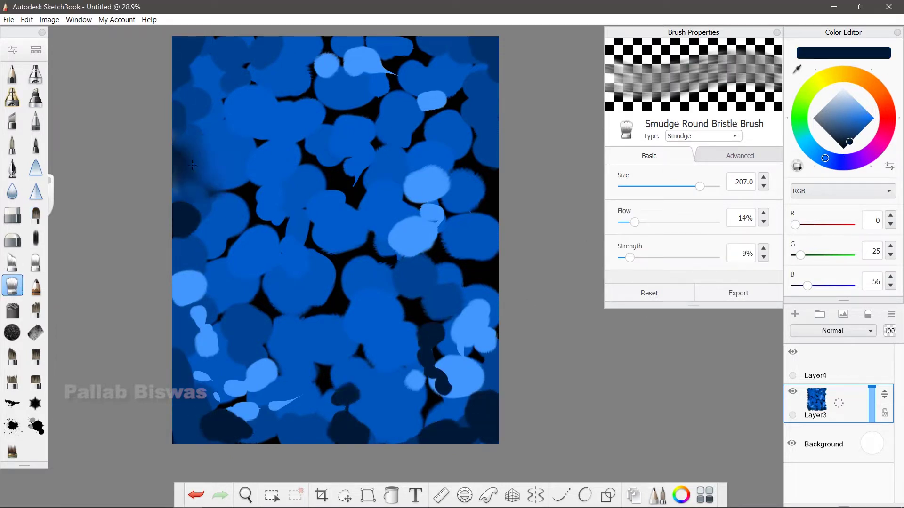
Step: Smudge the blue dabs into a soft, cloudy night-sky background with the Smudge Round Bristle Brush
mouse_move(215, 57)
mouse_down()
mouse_move(379, 80)
mouse_move(311, 194)
mouse_move(482, 285)
mouse_move(202, 293)
mouse_move(475, 349)
mouse_move(222, 408)
mouse_up()
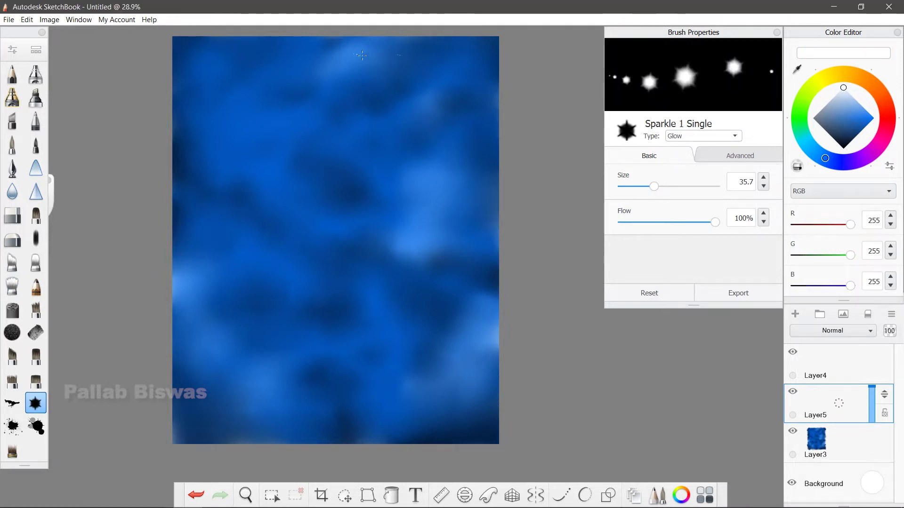
Step: Sprinkle small white stars, duplicate and rotate copies across the sky, then merge them down
drag(181, 48, 196, 99)
key(ctrl+d)
drag(585, 343, 547, 465)
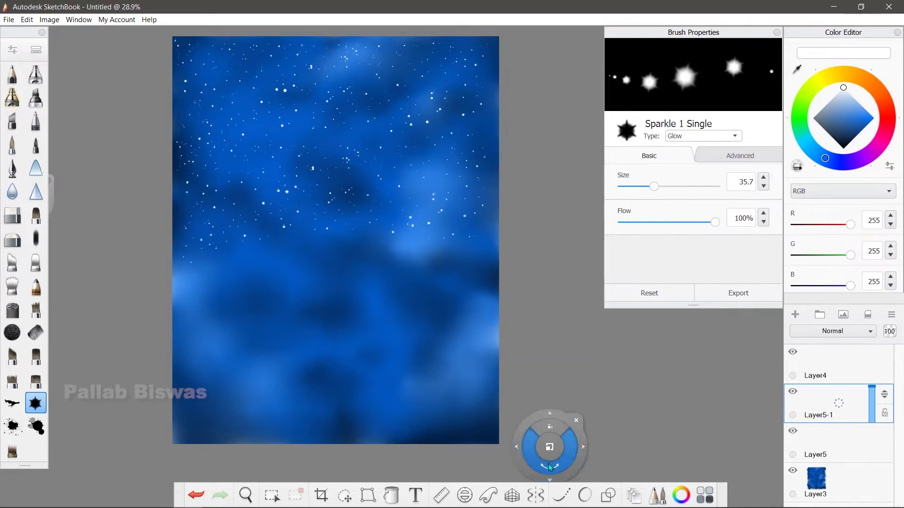
drag(333, 209, 307, 243)
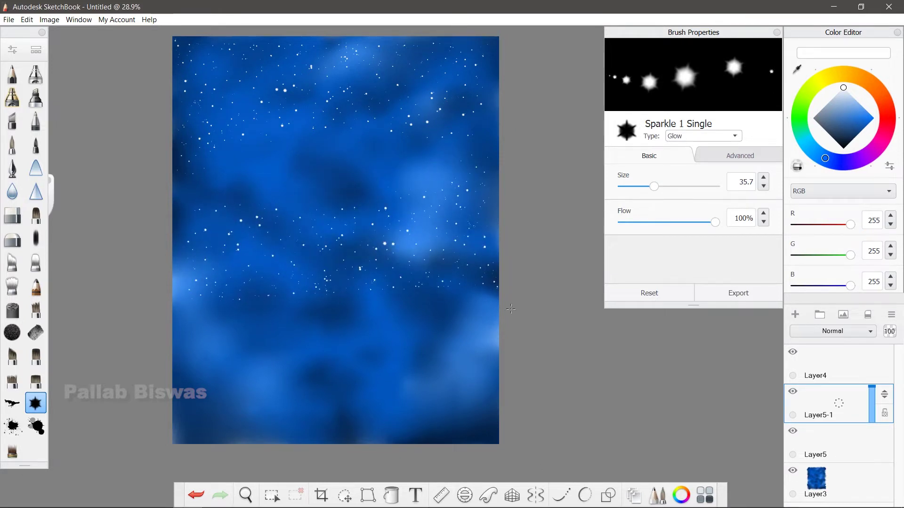
key(ctrl+d)
drag(459, 292, 347, 362)
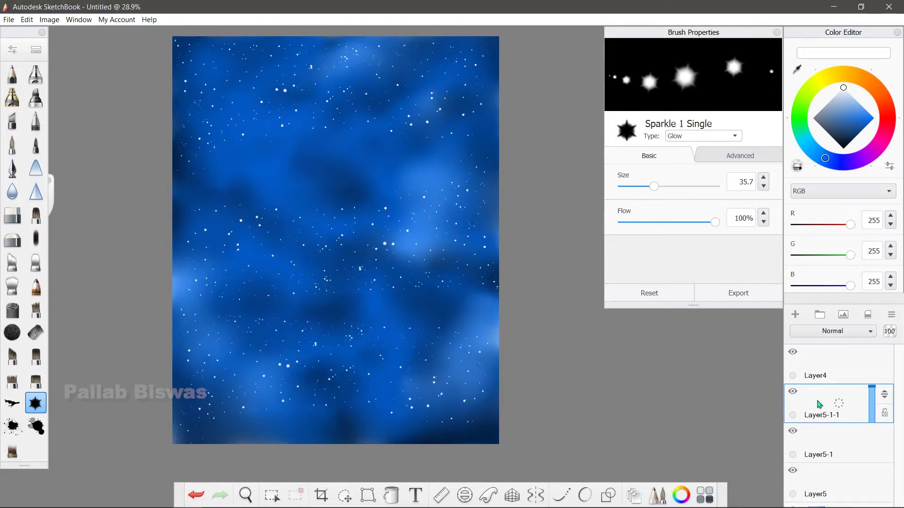
key(ctrl+e)
key(ctrl+e)
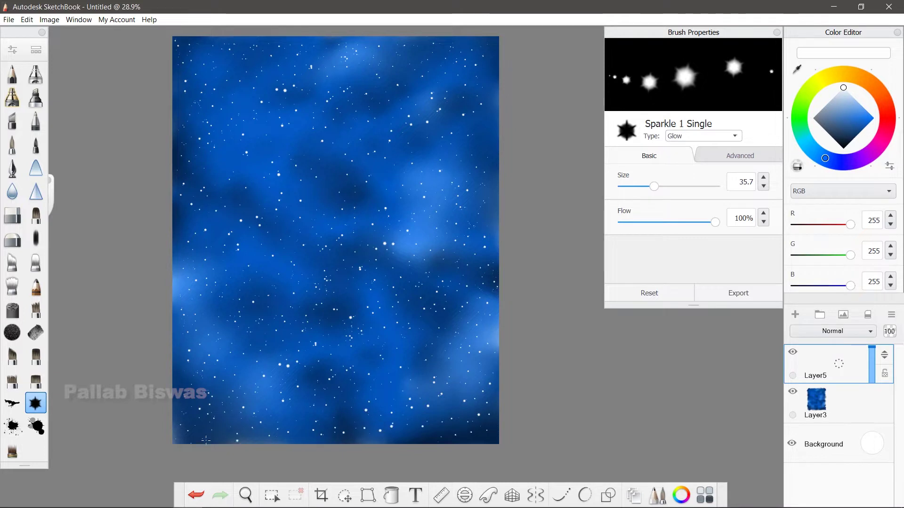
Step: Enlarge the Sparkle brush to 46.7 for bigger stars and add a new empty layer
key(bracketright)
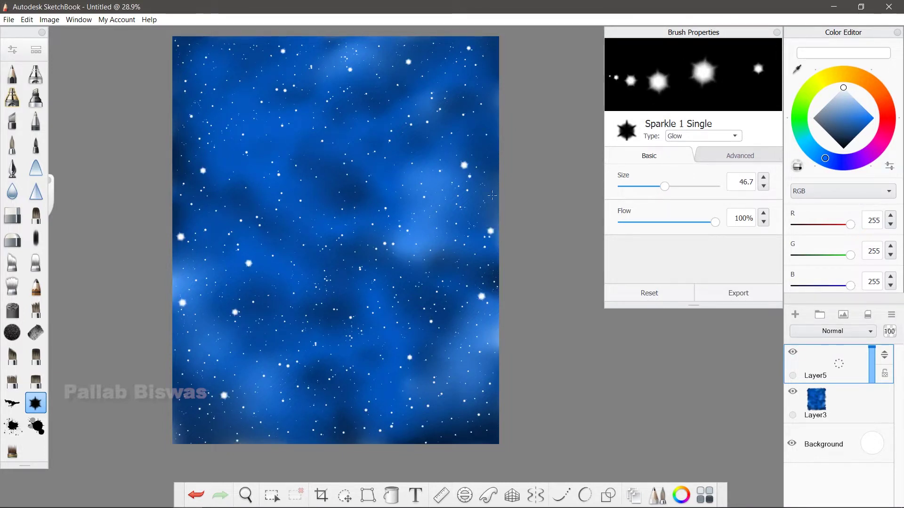
key(ctrl+d)
key(ctrl+d)
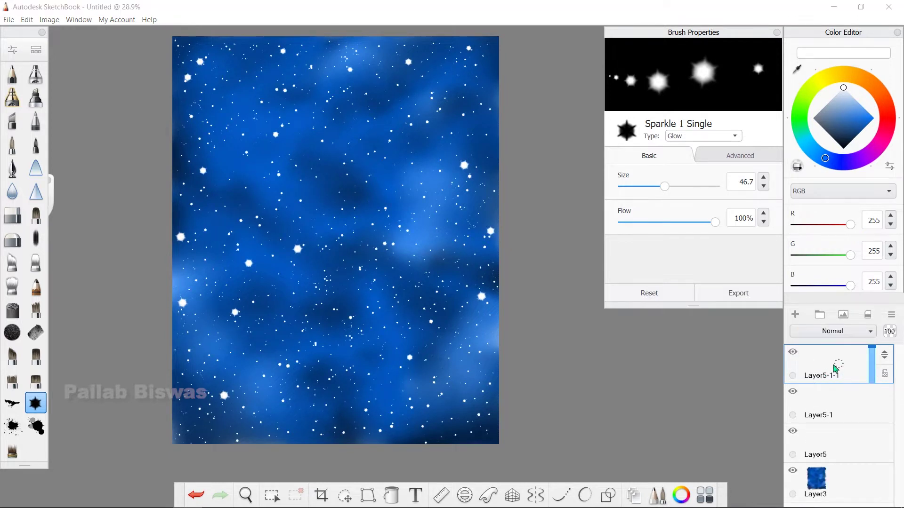
key(ctrl+z)
key(ctrl+z)
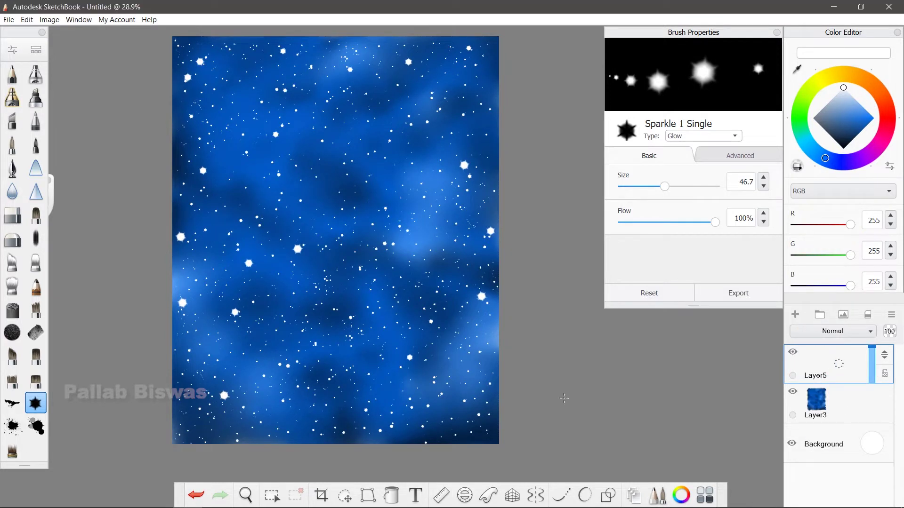
key(ctrl+shift+n)
Step: Draw a large white circle along the ellipse guide and fill it solid white
key(e)
key(x)
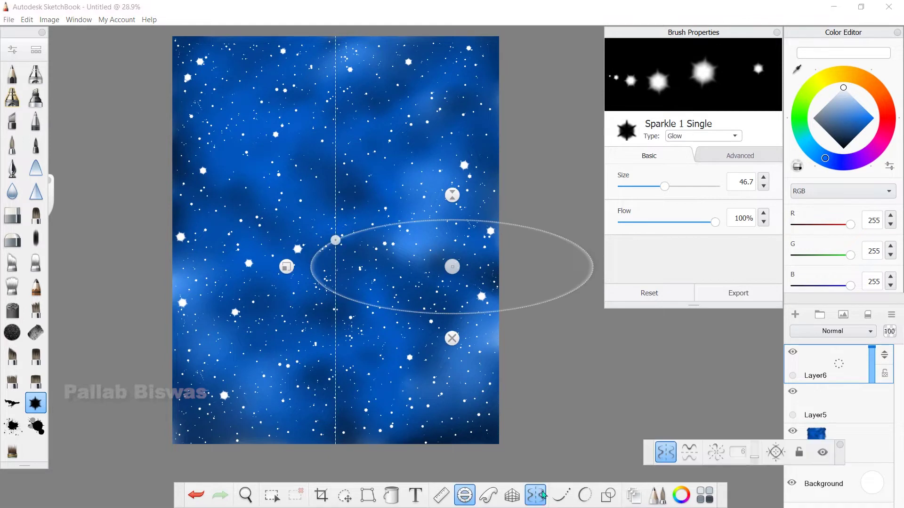
drag(453, 265, 348, 418)
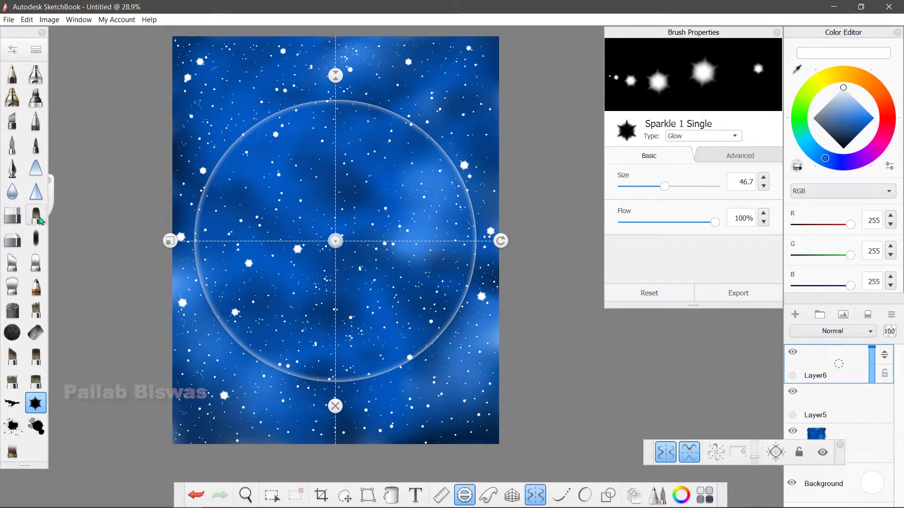
click(13, 144)
drag(470, 188, 452, 329)
key(r)
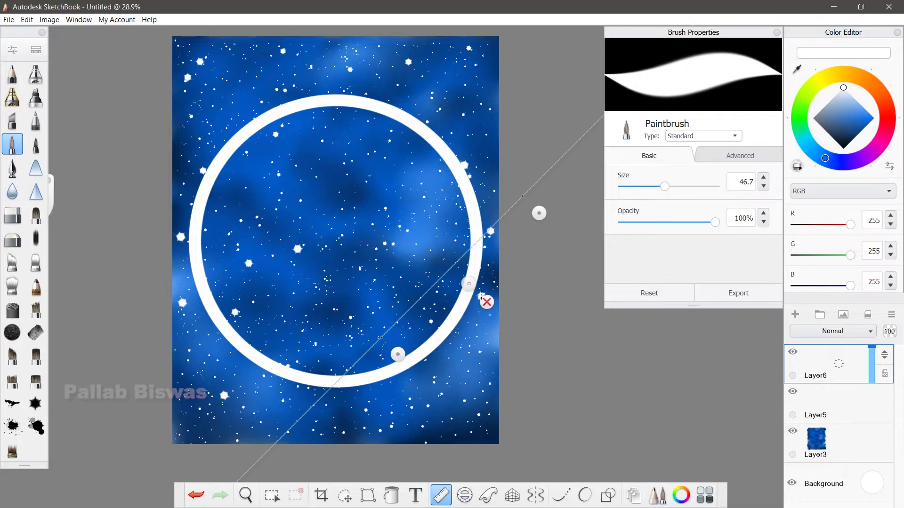
click(487, 301)
key(f)
click(340, 285)
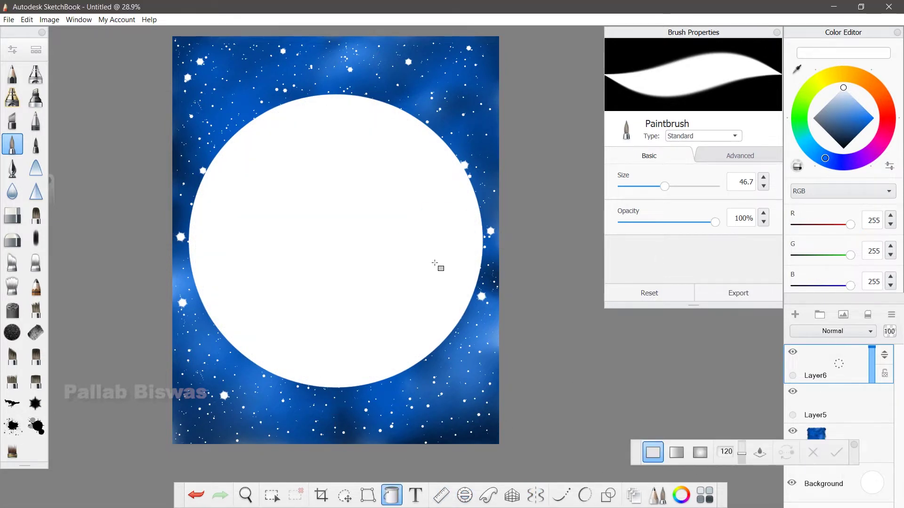
Step: Shrink the white moon disc and move it up into the upper sky
key(v)
mouse_move(378, 273)
mouse_down()
mouse_move(399, 228)
mouse_move(399, 183)
mouse_up()
key(f)
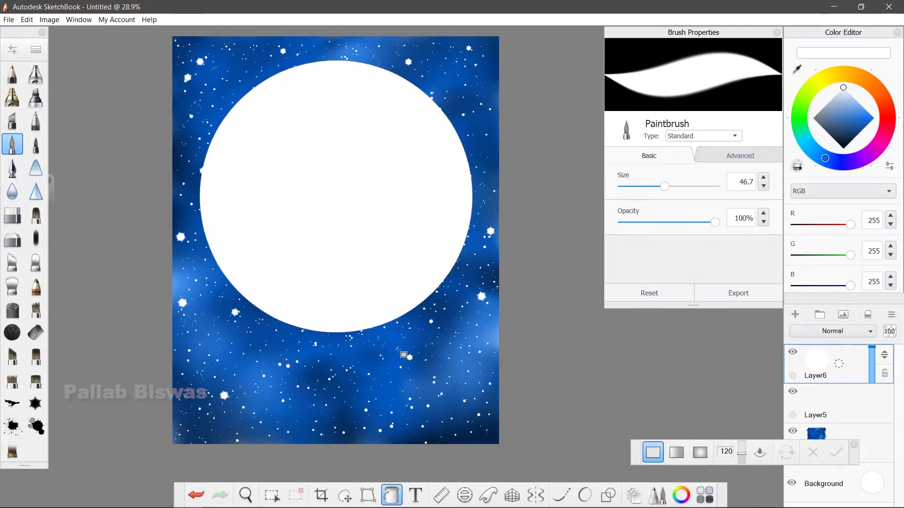
Step: Dab cyan patches across the moon with Synthetic Flat Brush 3
click(808, 141)
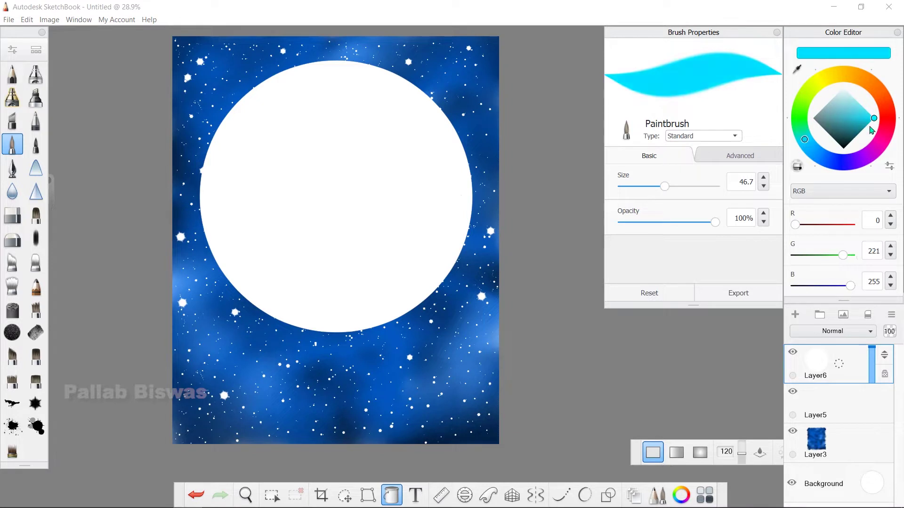
click(35, 215)
drag(303, 137, 288, 182)
drag(406, 138, 414, 158)
drag(438, 141, 430, 193)
drag(240, 214, 227, 155)
drag(226, 235, 254, 287)
drag(404, 240, 386, 275)
Step: Cover more of the moon, including its lower-left, with larger cyan patches
drag(296, 89, 273, 136)
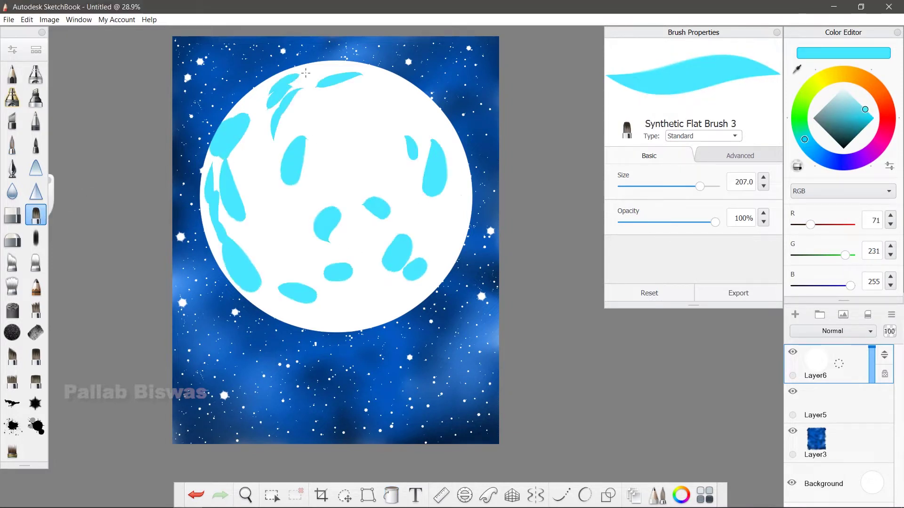
drag(377, 108, 362, 132)
drag(235, 165, 313, 272)
drag(330, 104, 386, 226)
drag(400, 156, 451, 235)
Step: Layer lighter and then paler cyan dabs and strokes over the moon
click(854, 99)
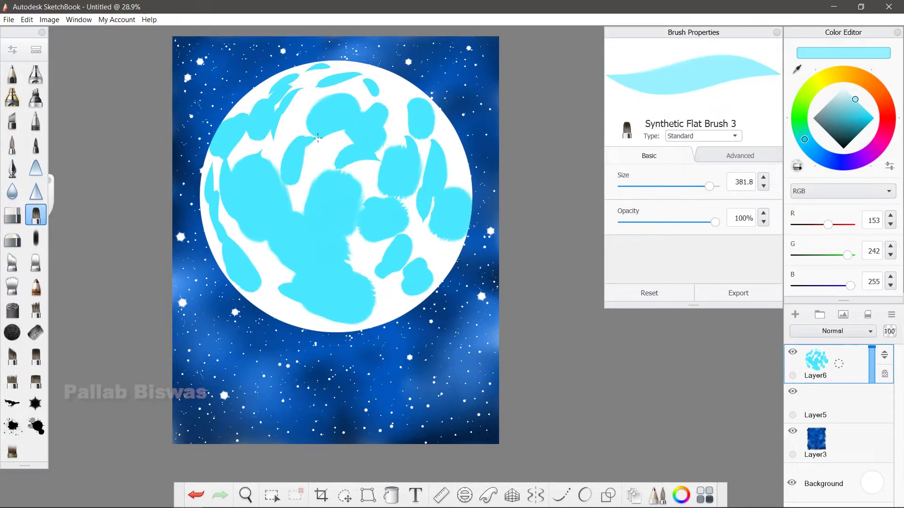
drag(282, 197, 414, 263)
mouse_move(367, 76)
mouse_down()
mouse_move(450, 151)
mouse_move(454, 198)
mouse_up()
mouse_move(255, 245)
mouse_down()
mouse_move(301, 306)
mouse_move(395, 325)
mouse_up()
click(848, 92)
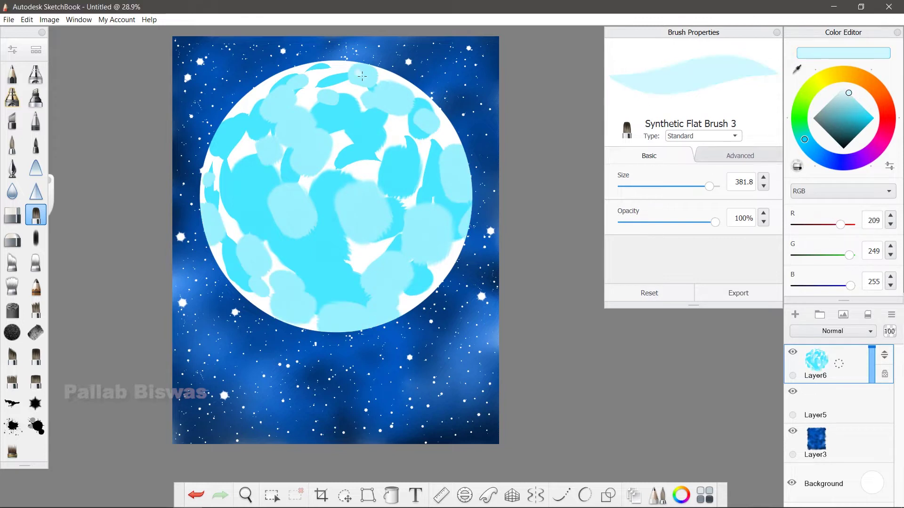
drag(250, 94, 357, 70)
click(282, 202)
drag(283, 109, 325, 188)
drag(395, 145, 391, 254)
drag(259, 264, 329, 325)
drag(410, 245, 461, 301)
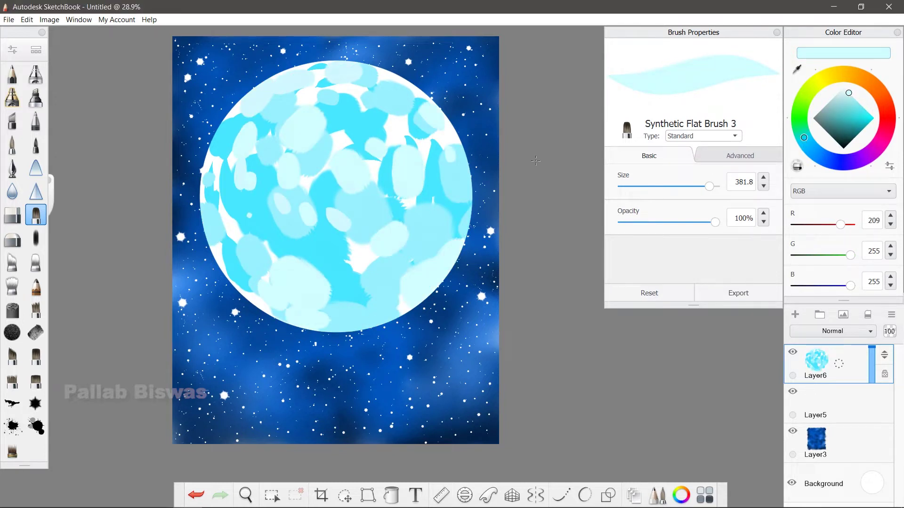
Step: Smudge the moon's left, central, right and lower patches into soft cloudy shading
click(12, 286)
mouse_move(232, 193)
mouse_down()
mouse_move(264, 278)
mouse_move(325, 269)
mouse_move(294, 137)
mouse_move(354, 108)
mouse_move(367, 165)
mouse_up()
mouse_move(395, 85)
mouse_down()
mouse_move(433, 198)
mouse_move(339, 235)
mouse_move(415, 277)
mouse_move(319, 275)
mouse_up()
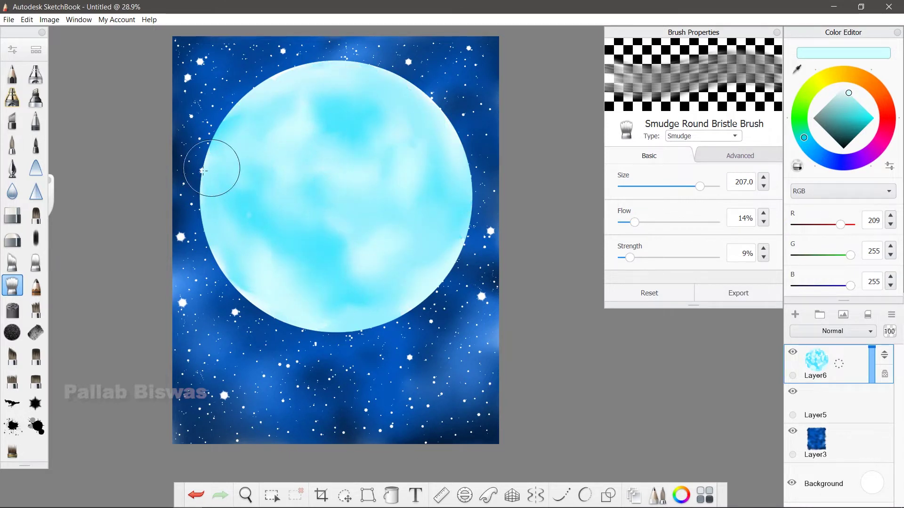
Step: With the Airbrush, add a faint cyan glow upper-left and white highlights centre, left and bottom
click(35, 74)
alt+click(329, 109)
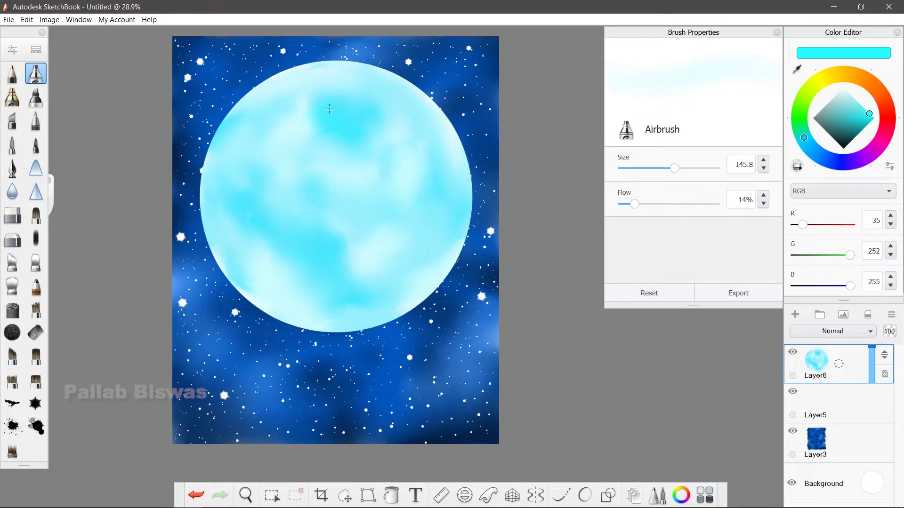
drag(288, 114, 256, 153)
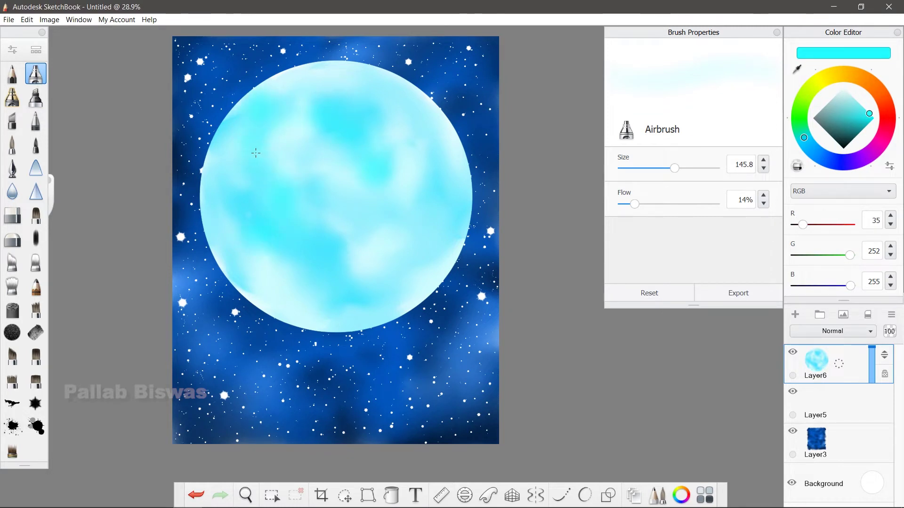
click(843, 87)
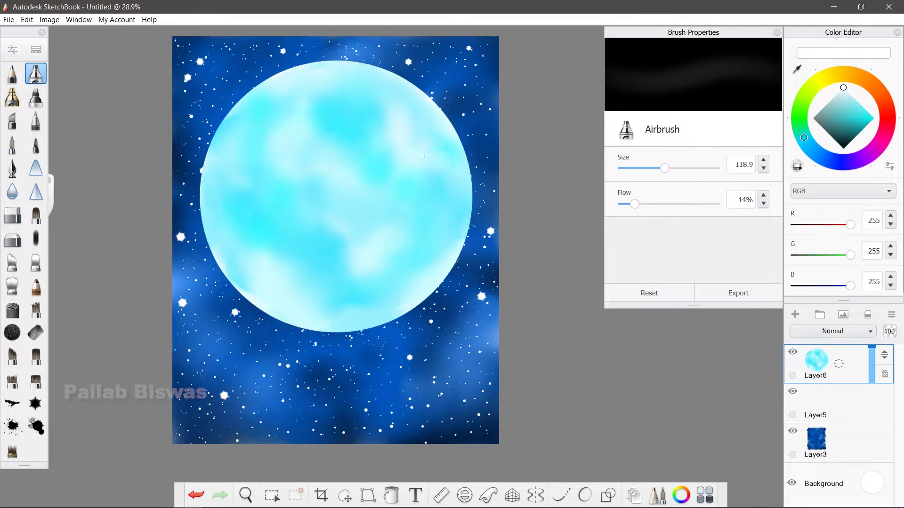
drag(344, 242, 344, 243)
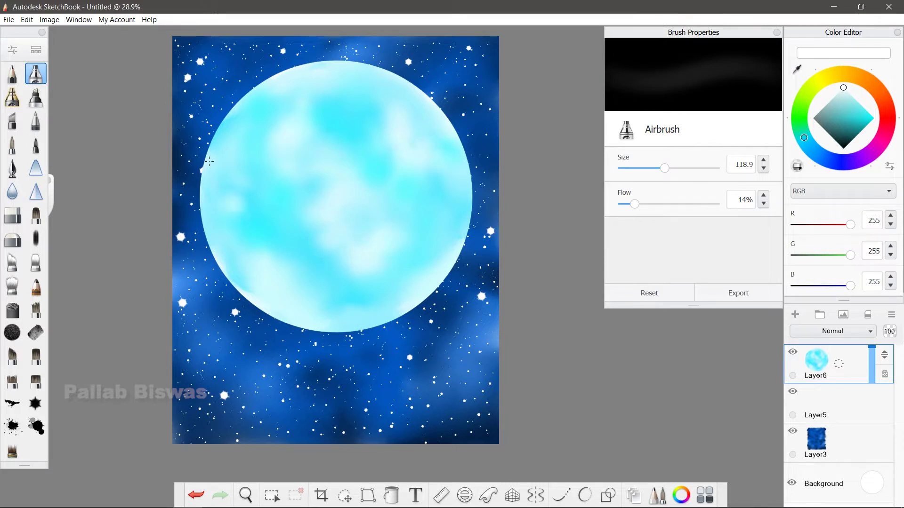
drag(213, 219, 218, 243)
mouse_move(306, 263)
mouse_down()
mouse_move(329, 245)
mouse_move(348, 296)
mouse_up()
Step: Deepen small cyan patches, then airbrush white over the moon's lower part and both rims
alt+click(336, 108)
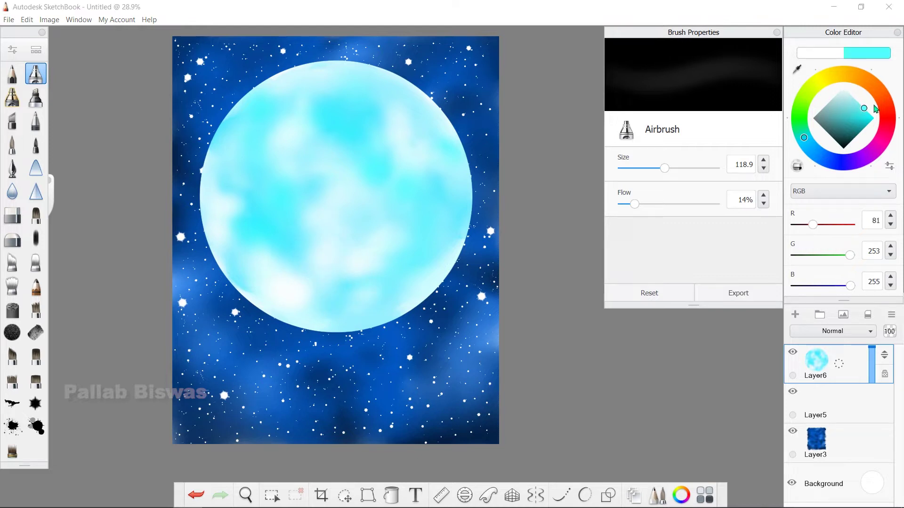
alt+click(348, 127)
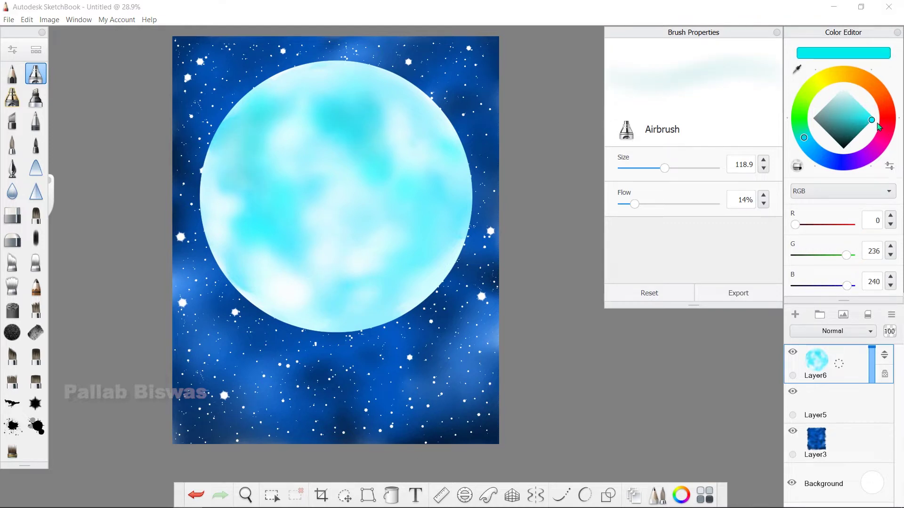
drag(343, 100, 413, 191)
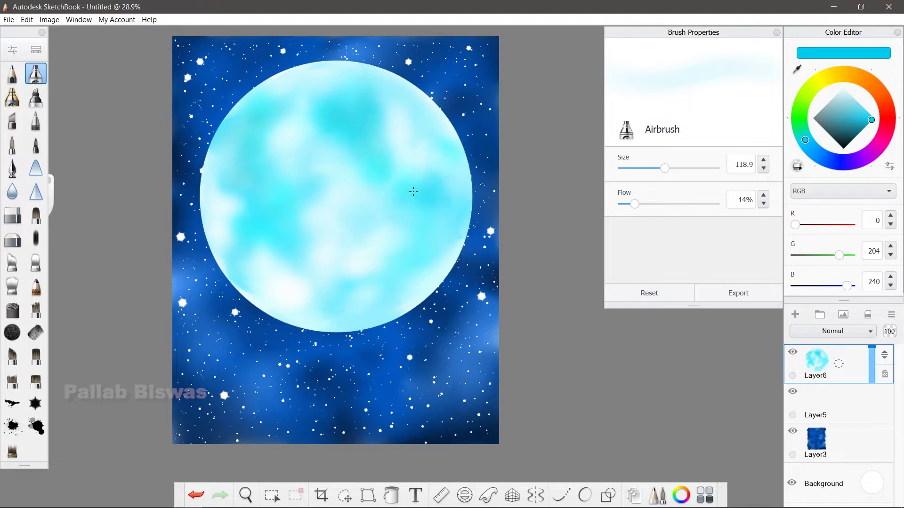
alt+click(290, 257)
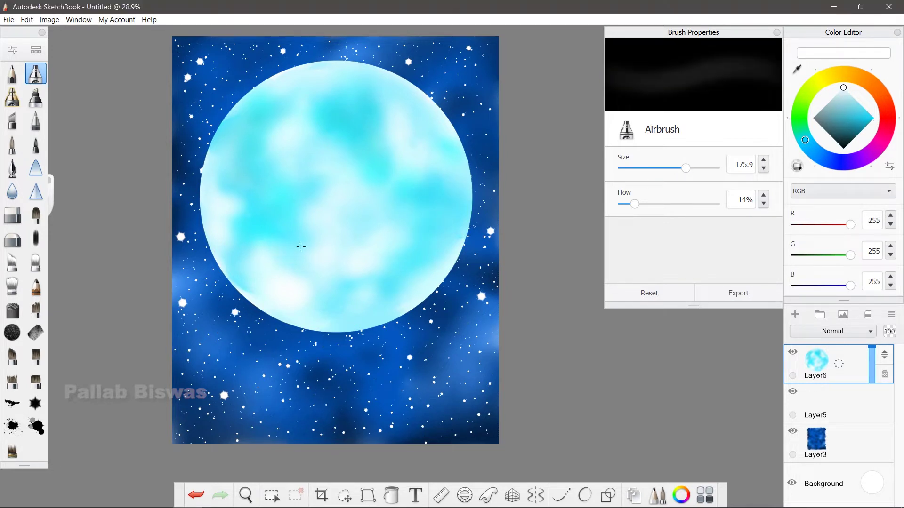
drag(345, 270, 336, 297)
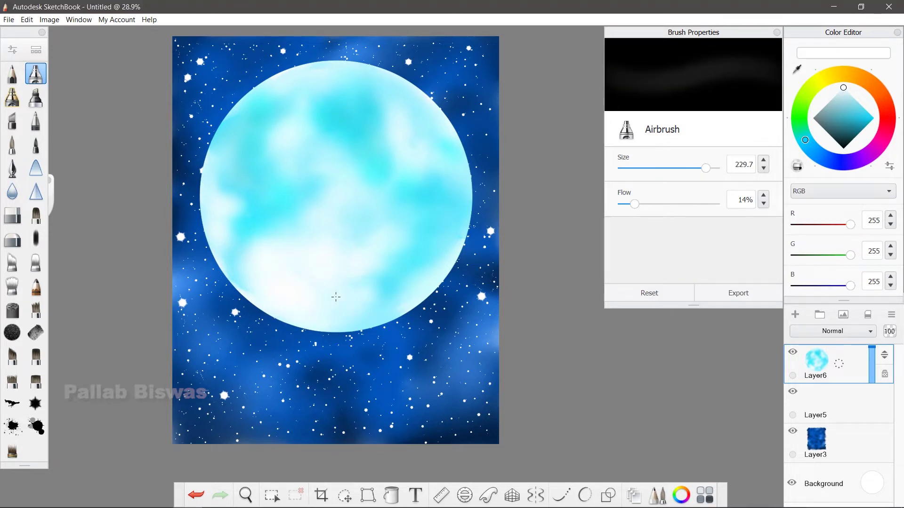
alt+click(417, 262)
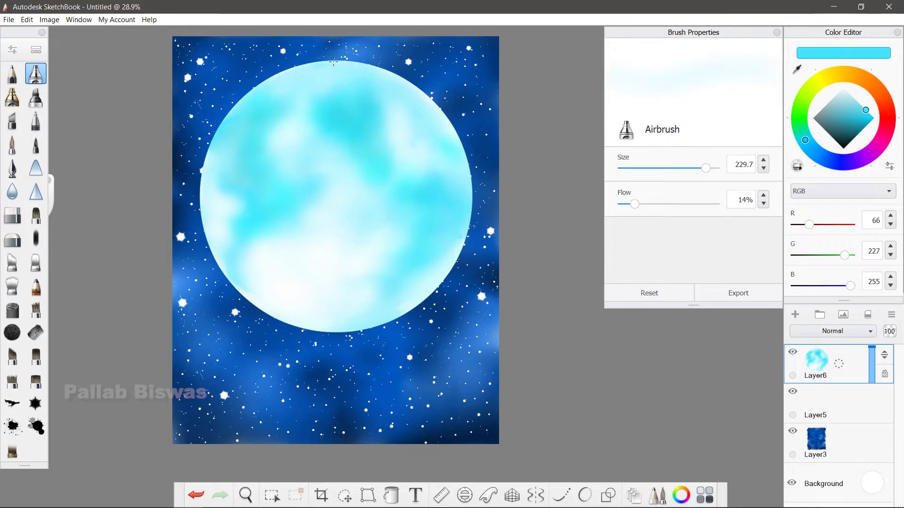
alt+click(489, 203)
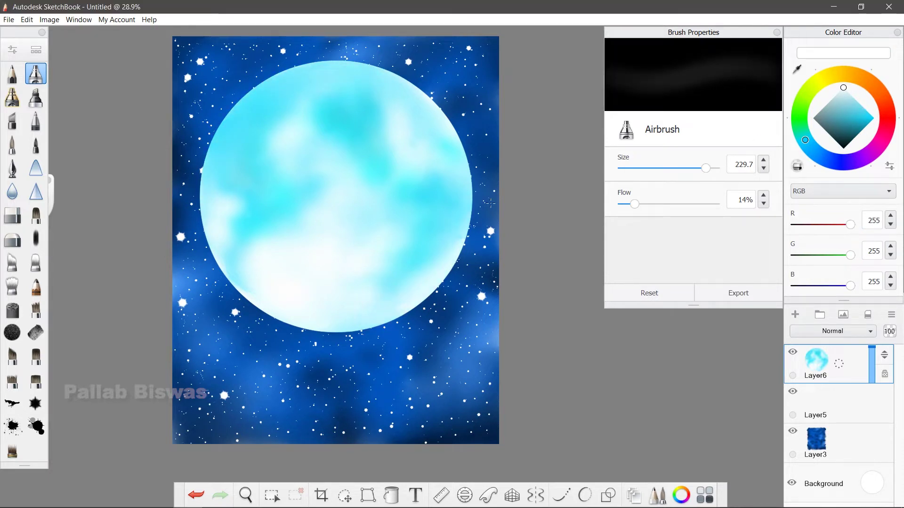
drag(464, 172, 459, 236)
drag(241, 102, 214, 193)
Step: Try thin grey rays on a new layer, smudge them, then discard that layer
click(12, 149)
key(ctrl+shift+n)
click(836, 95)
drag(266, 228, 281, 278)
drag(227, 258, 276, 285)
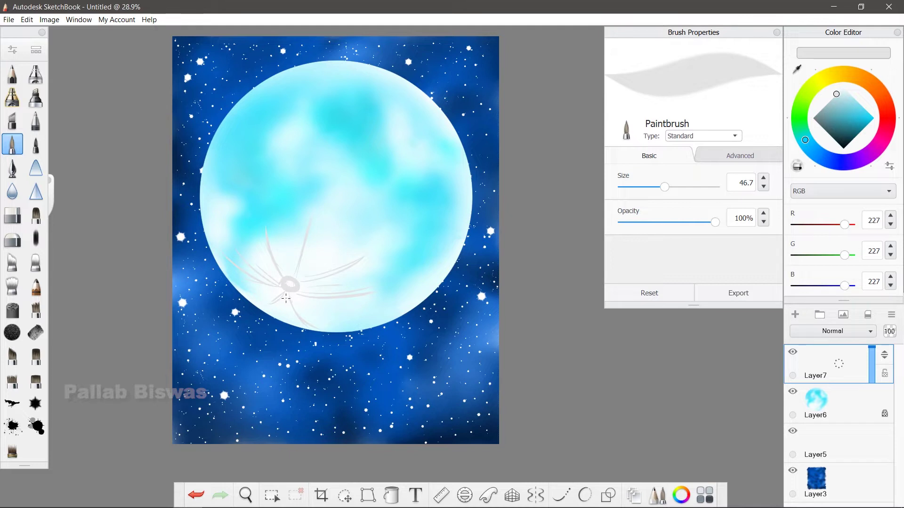
click(12, 286)
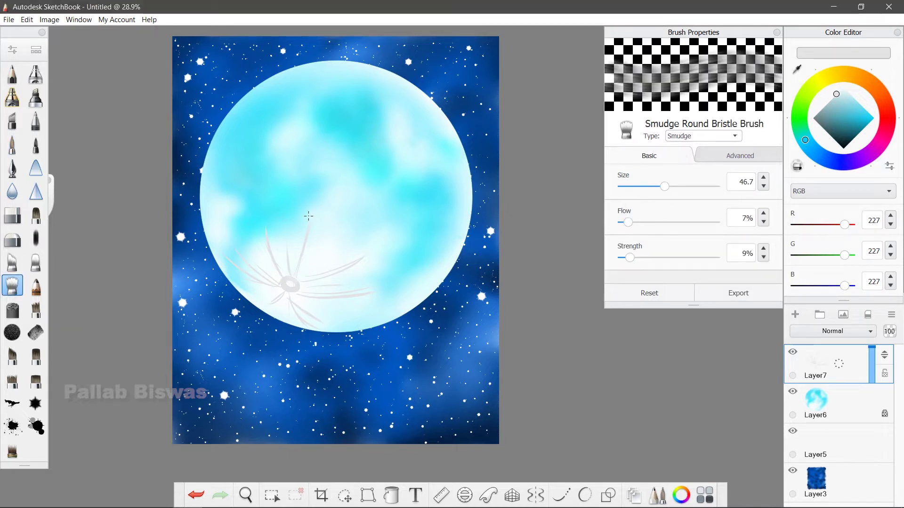
drag(375, 256, 290, 292)
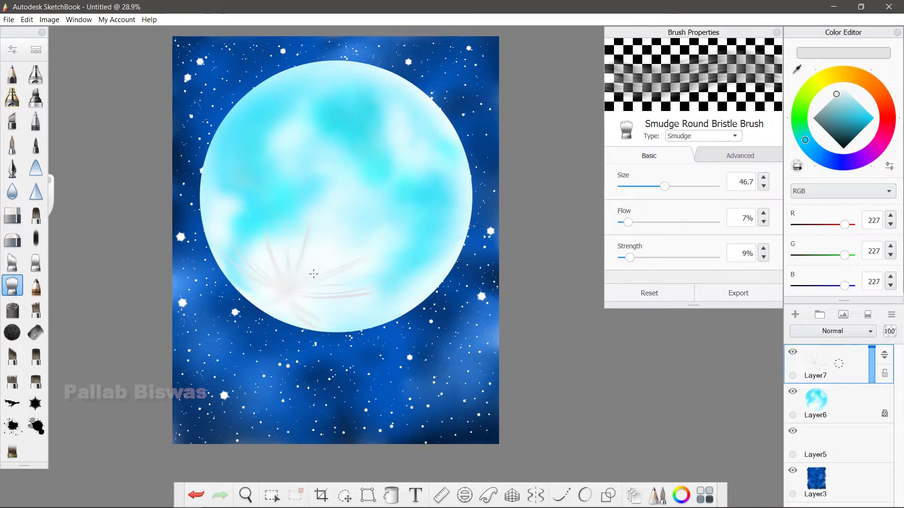
drag(839, 363, 833, 395)
Step: Set the Airbrush to size 55.6 then ~108, flow 66%, pick cyan tones, add a layer
click(35, 74)
click(630, 169)
alt+click(288, 286)
drag(659, 203, 683, 203)
alt+click(287, 284)
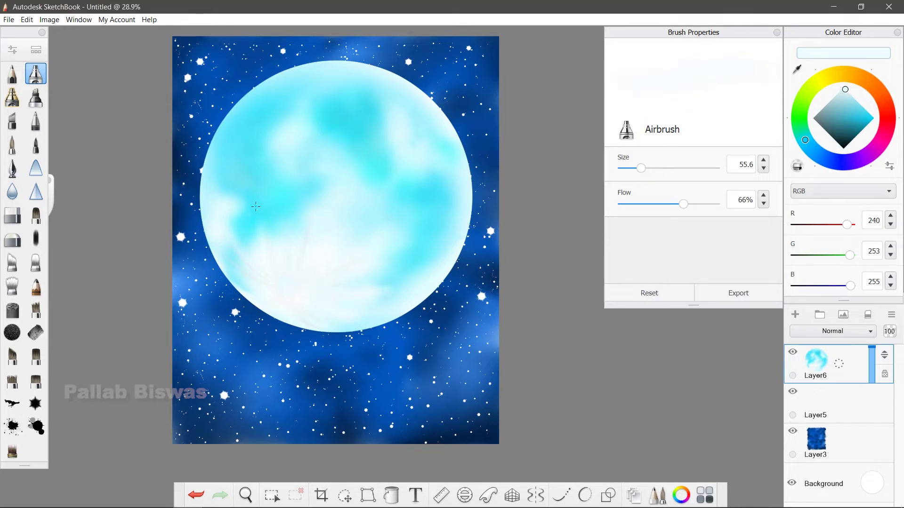
alt+click(292, 130)
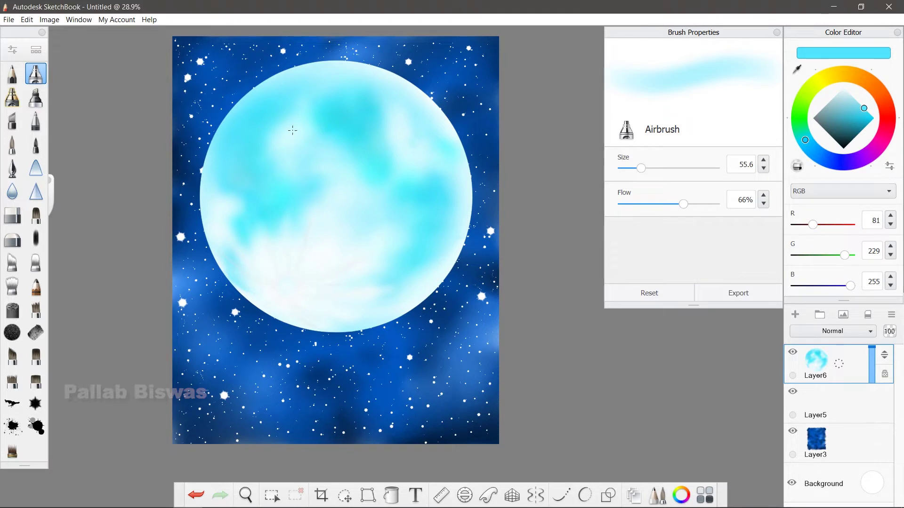
drag(641, 168, 660, 168)
alt+click(295, 172)
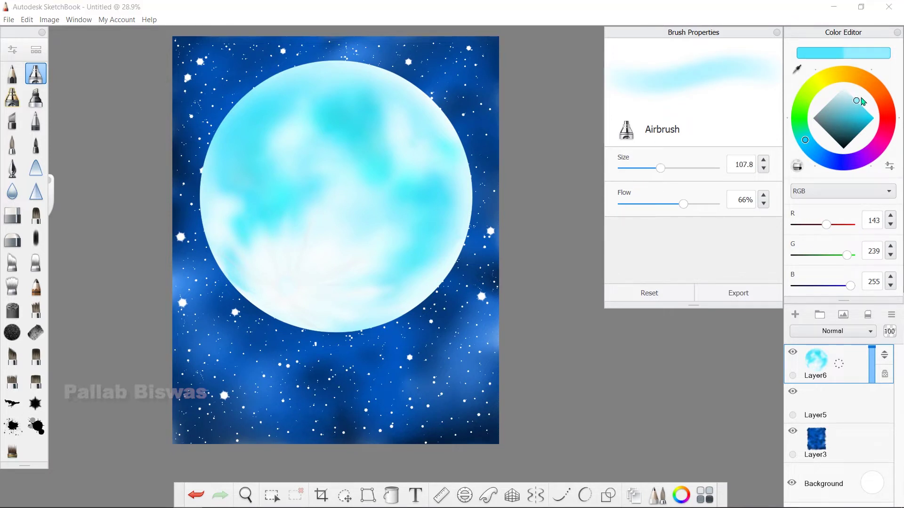
key(ctrl+shift+n)
Step: Airbrush a bright cyan glow around the moon's rim and fade that layer to 55% opacity
mouse_move(256, 76)
mouse_down()
mouse_move(198, 264)
mouse_move(357, 343)
mouse_move(476, 151)
mouse_move(255, 96)
mouse_up()
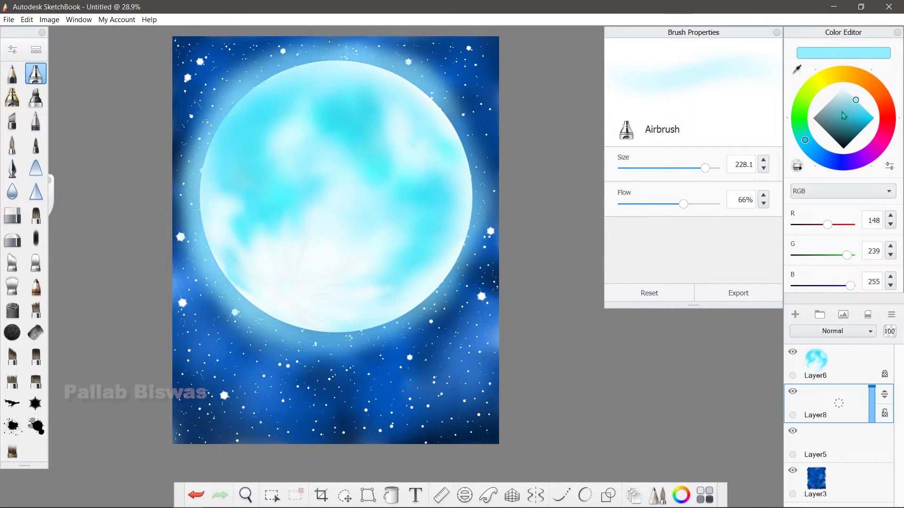
alt+click(335, 66)
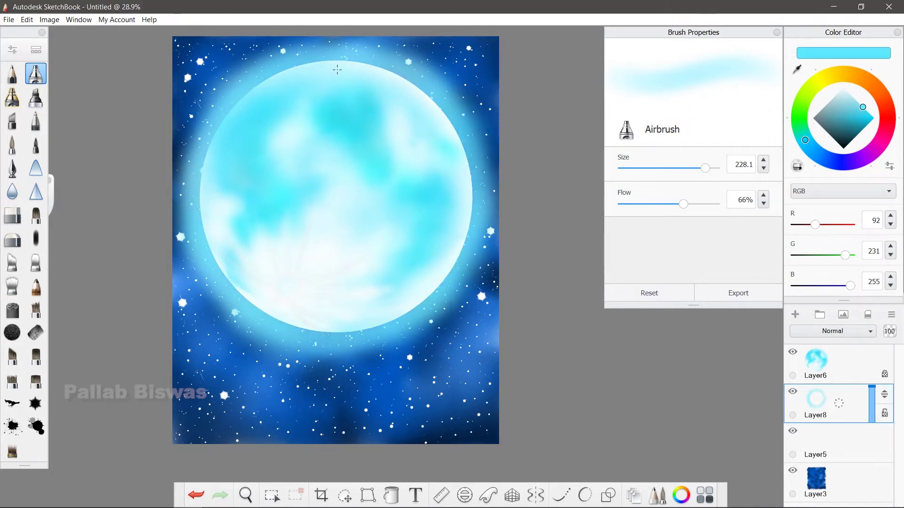
mouse_move(337, 70)
mouse_down()
mouse_move(243, 112)
mouse_move(185, 200)
mouse_up()
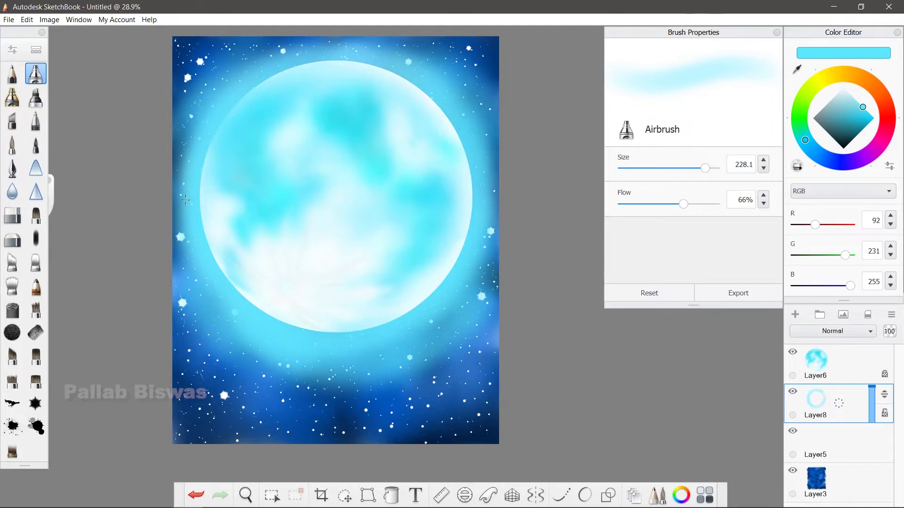
drag(839, 403, 838, 423)
Step: Paint faint cyan haze on Layer9 along the moon's left rim, set 71% opacity, merge it down
click(795, 315)
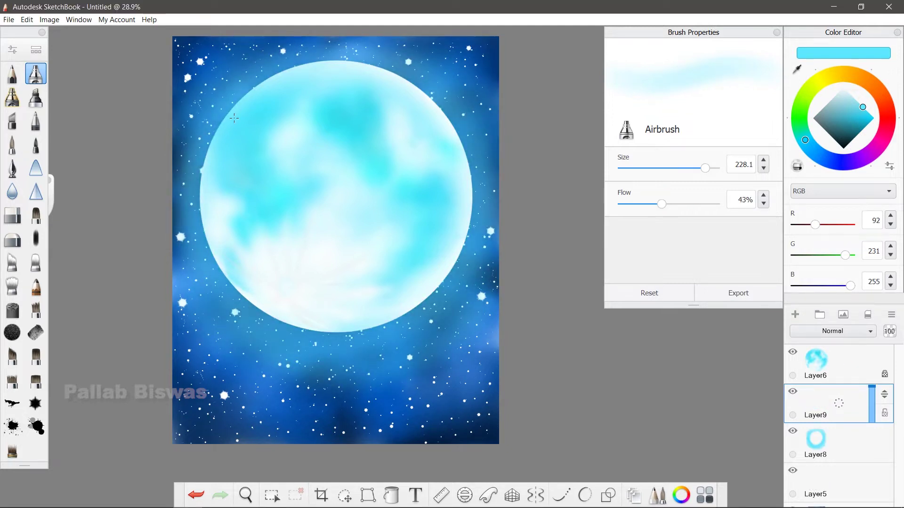
drag(234, 118, 311, 56)
drag(704, 168, 692, 168)
drag(661, 204, 665, 204)
mouse_move(197, 146)
mouse_down()
mouse_move(235, 302)
mouse_move(424, 80)
mouse_up()
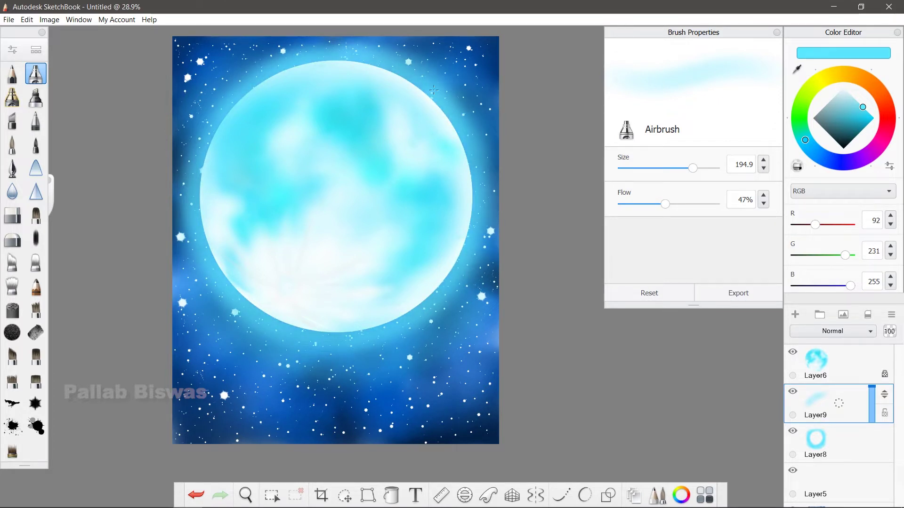
key(ctrl+shift+n)
key(bracketleft)
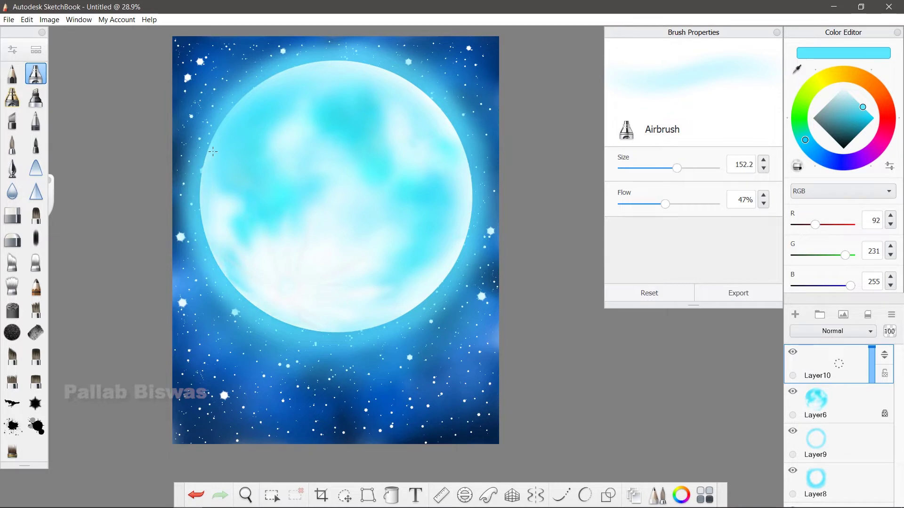
click(816, 442)
drag(871, 427, 871, 437)
click(12, 285)
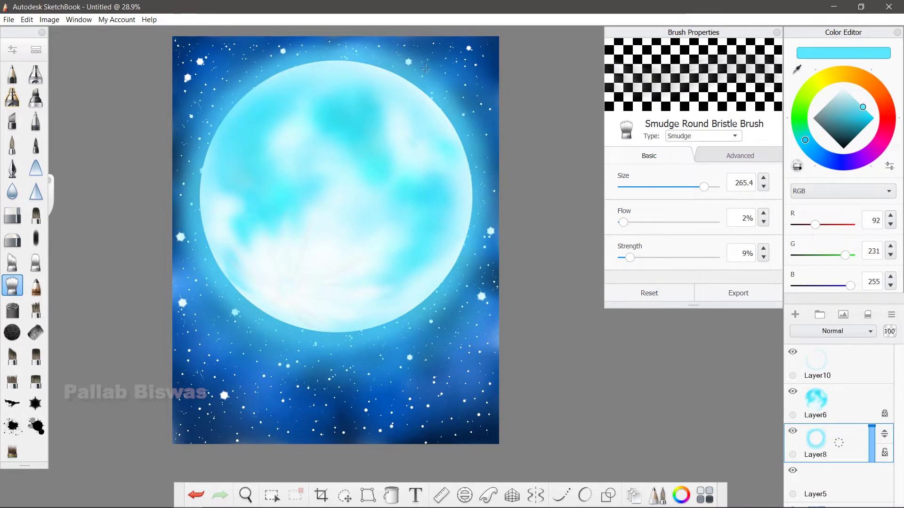
Step: Blur the streaks on Layer6's lower-left moon area with Blur strength 3.3
click(831, 417)
click(12, 191)
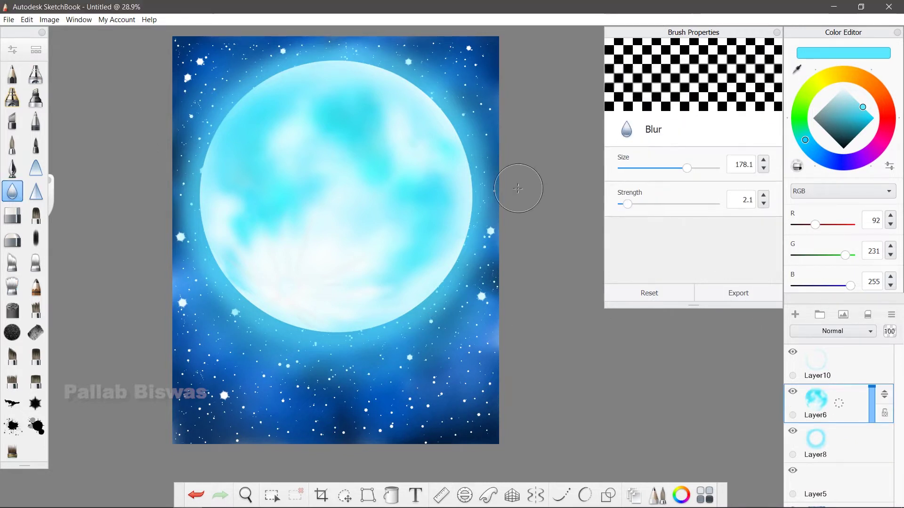
key(o)
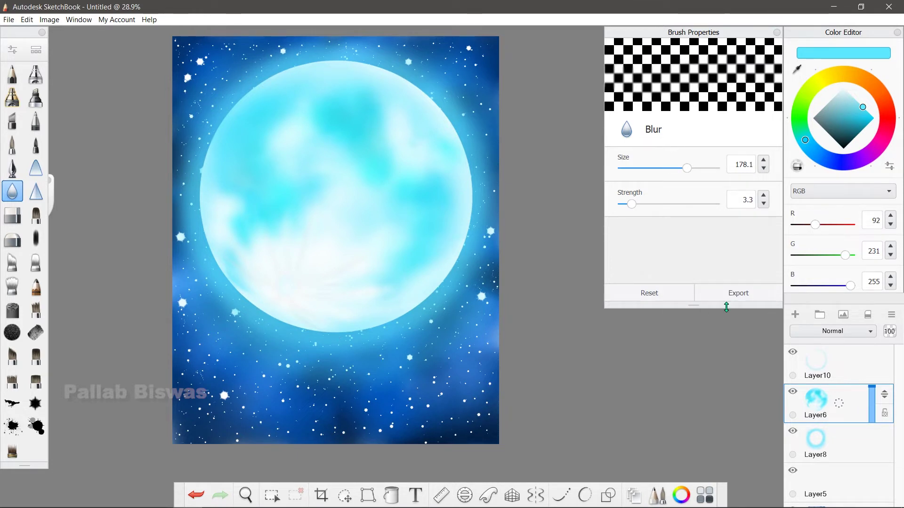
drag(408, 319, 231, 294)
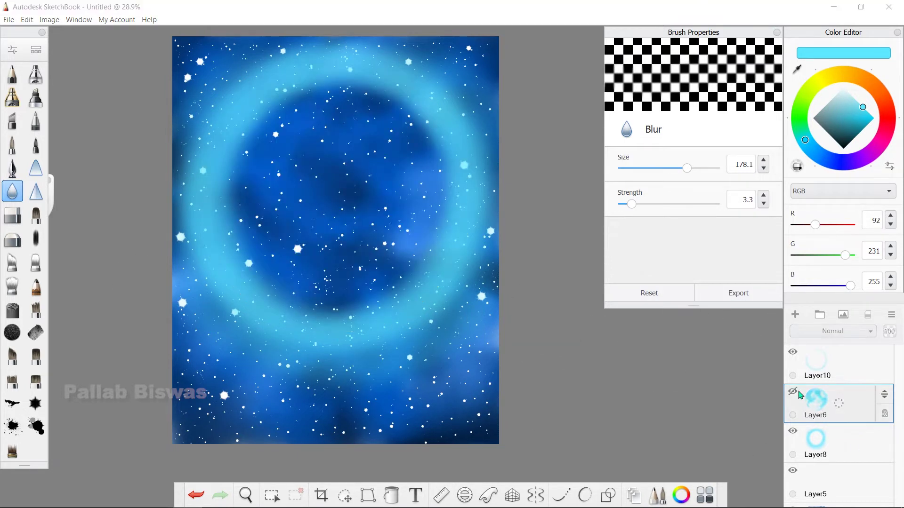
Step: Set up the speckled brush in cyan at size 93.9 and 69% opacity
click(12, 451)
click(868, 123)
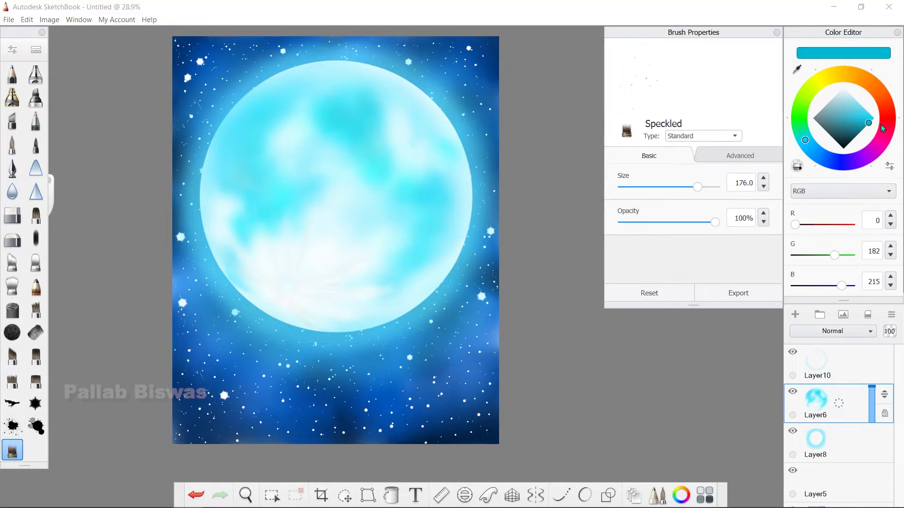
drag(698, 187, 688, 187)
drag(715, 222, 686, 222)
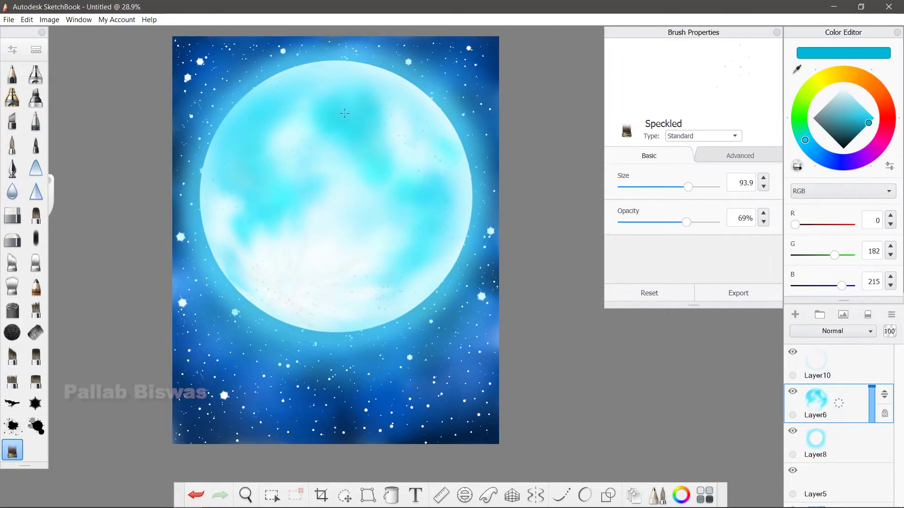
drag(867, 125, 849, 95)
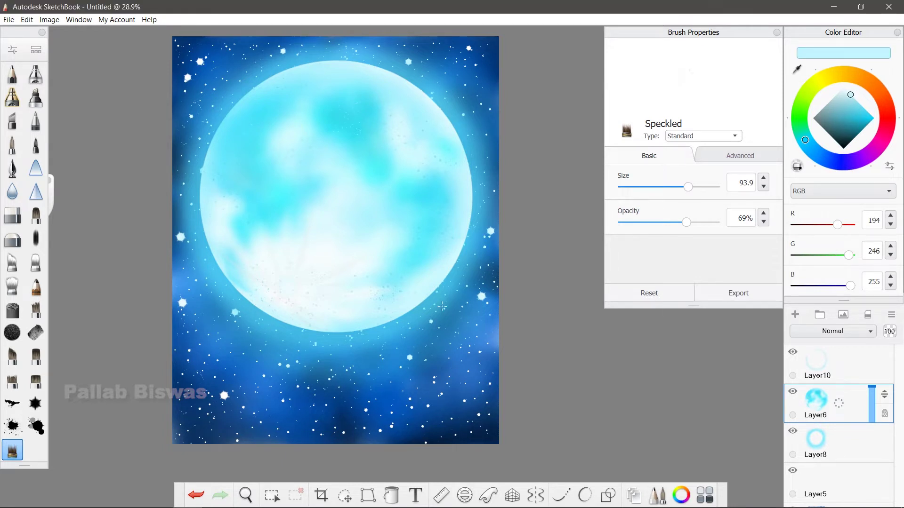
Step: Dim the glow layer Layer8 to 80% opacity and select the sky layer Layer3
click(815, 440)
drag(871, 427, 871, 432)
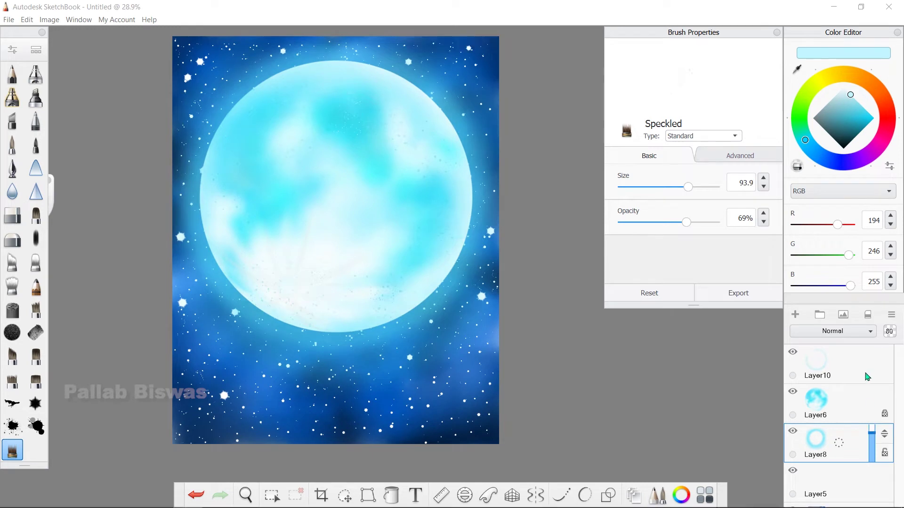
click(828, 365)
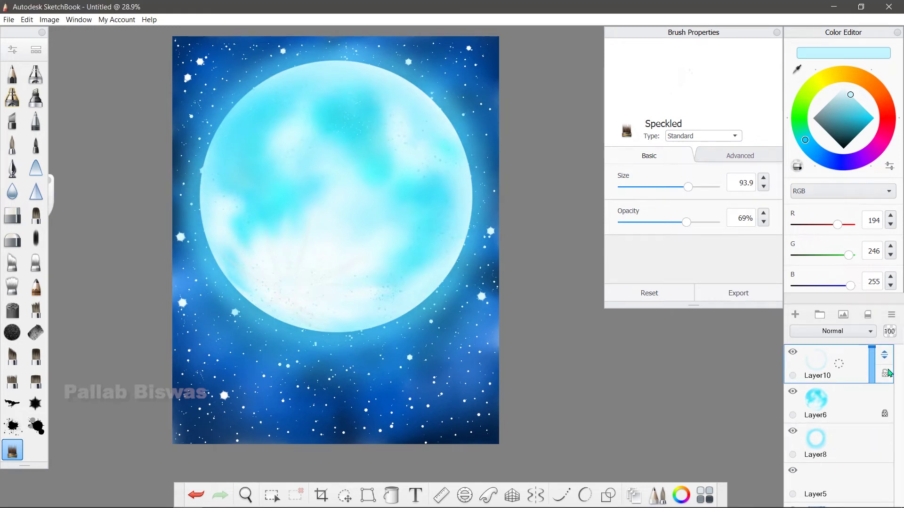
click(819, 485)
drag(833, 303, 803, 89)
drag(807, 372, 807, 292)
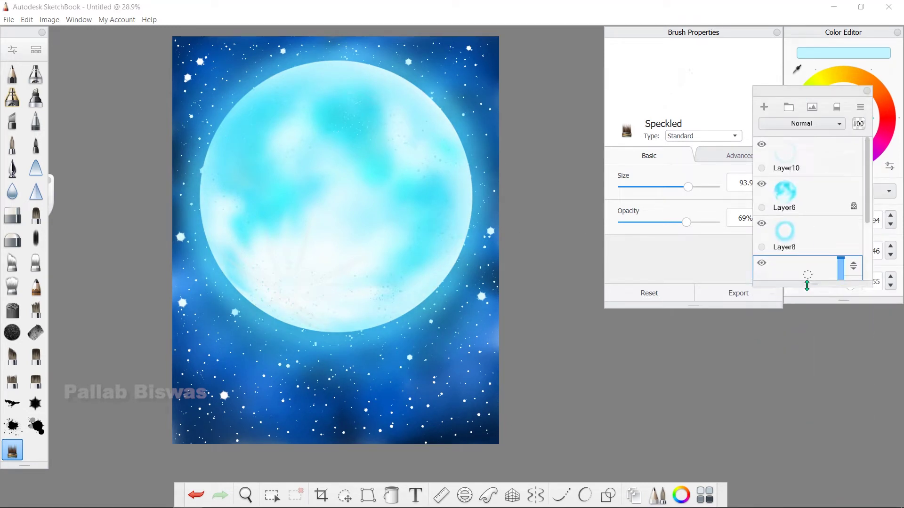
drag(802, 90, 833, 303)
scroll(838, 409, down, 3)
click(816, 426)
Step: Airbrush bright blue onto the sky's lower area, dark left edge and upper-right edge
click(35, 74)
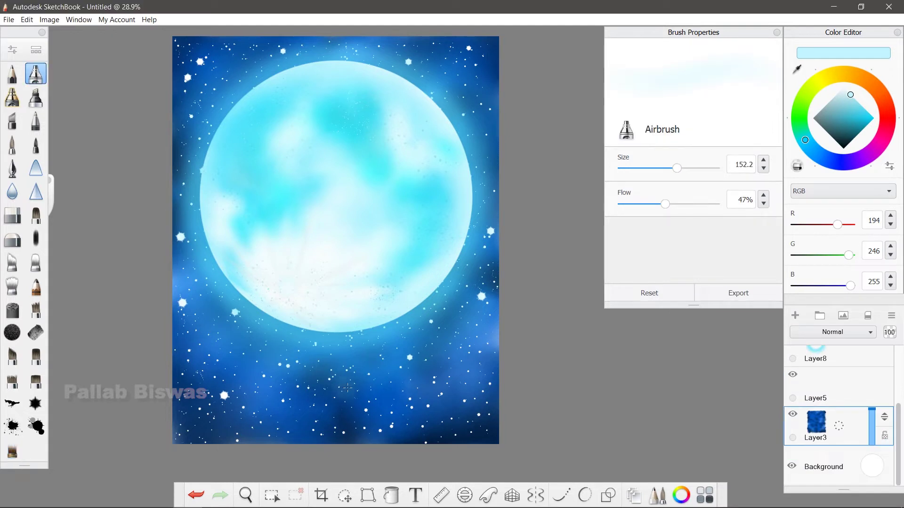
drag(294, 373, 325, 379)
alt+click(403, 371)
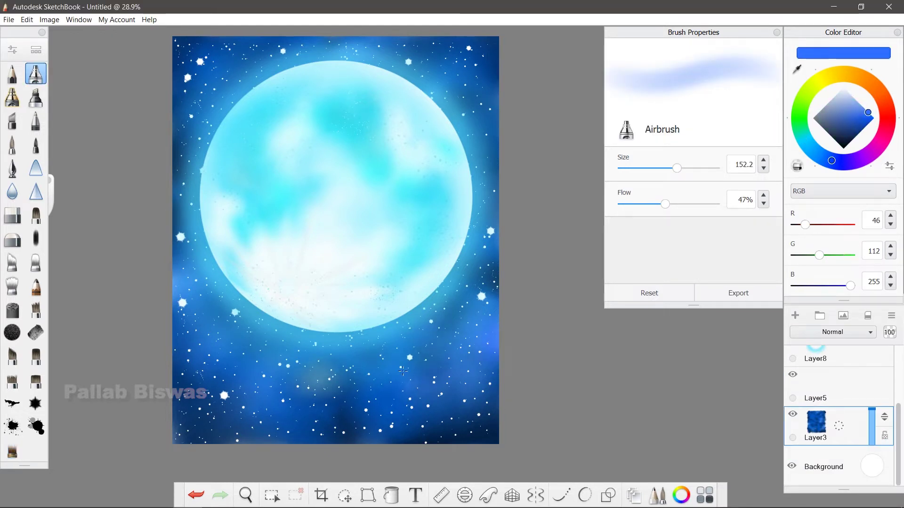
drag(181, 242, 184, 124)
drag(490, 137, 461, 97)
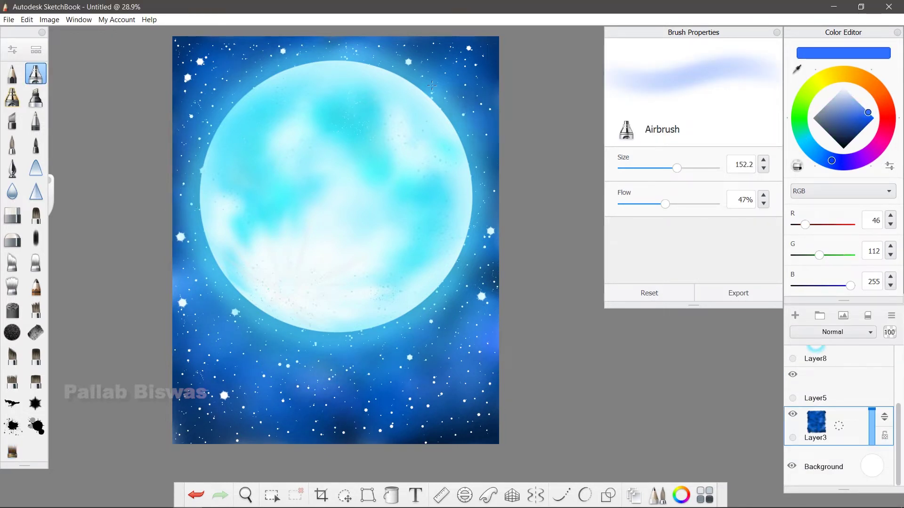
scroll(896, 429, up, 3)
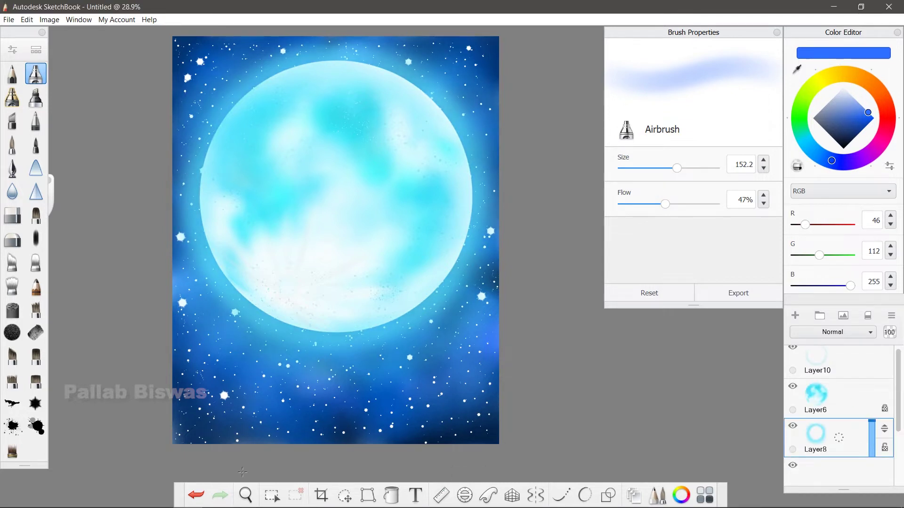
Step: Return to the moon layer Layer6 and pick the Super Grainy texture brush
click(878, 413)
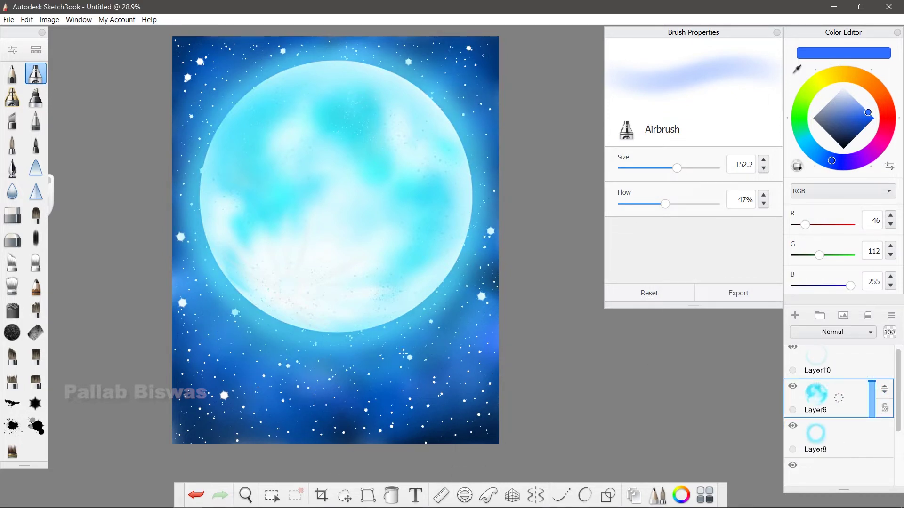
click(12, 426)
click(12, 309)
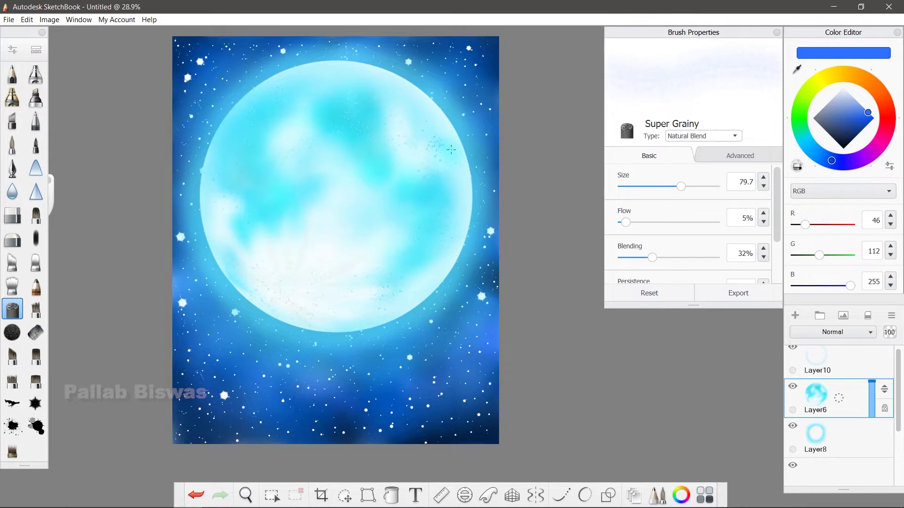
Step: Paint a faint white glow on the moon's upper-left rim and a faint cyan patch
drag(877, 89, 850, 94)
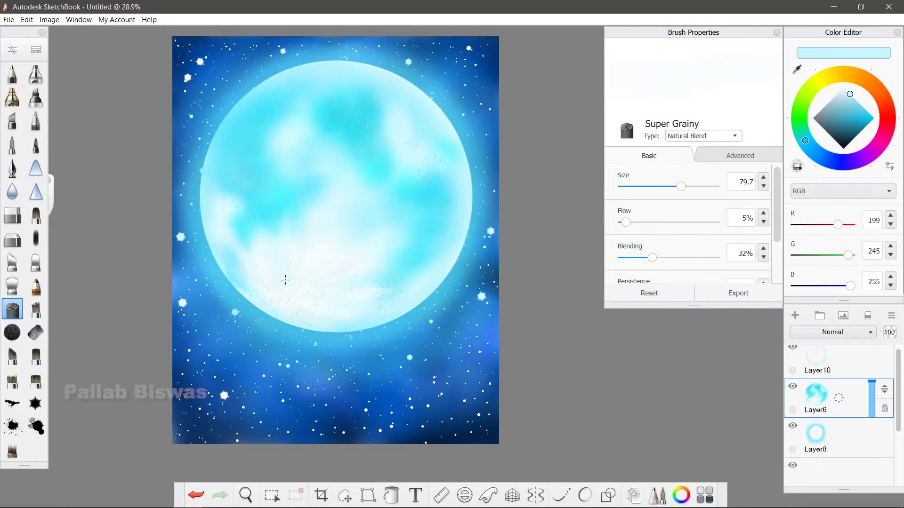
click(866, 111)
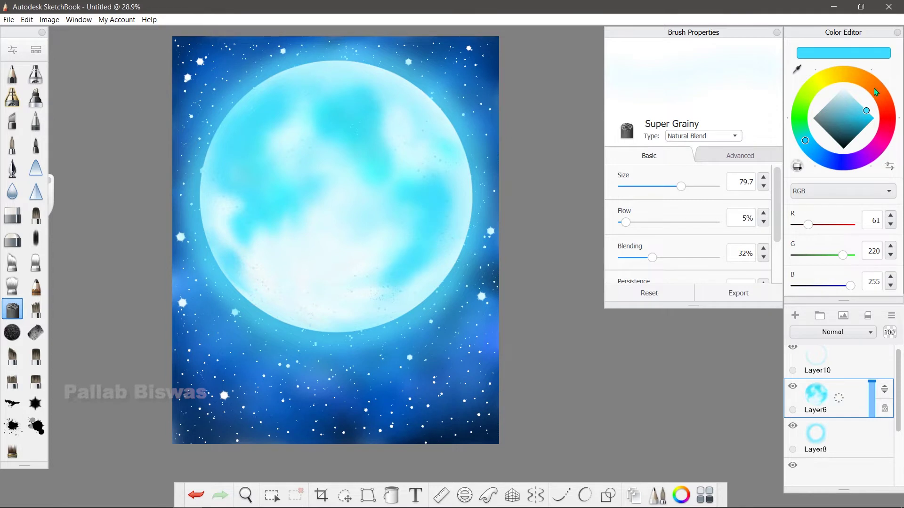
alt+click(397, 273)
drag(316, 67, 255, 81)
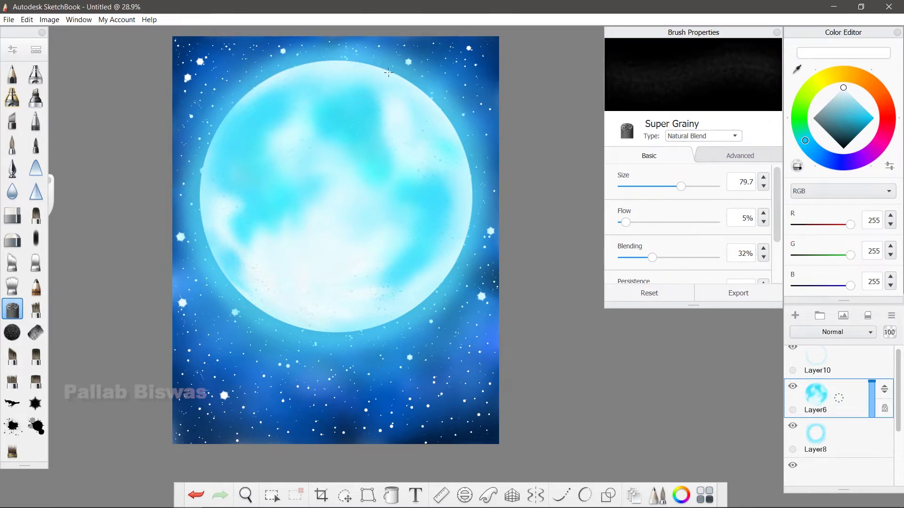
alt+click(243, 231)
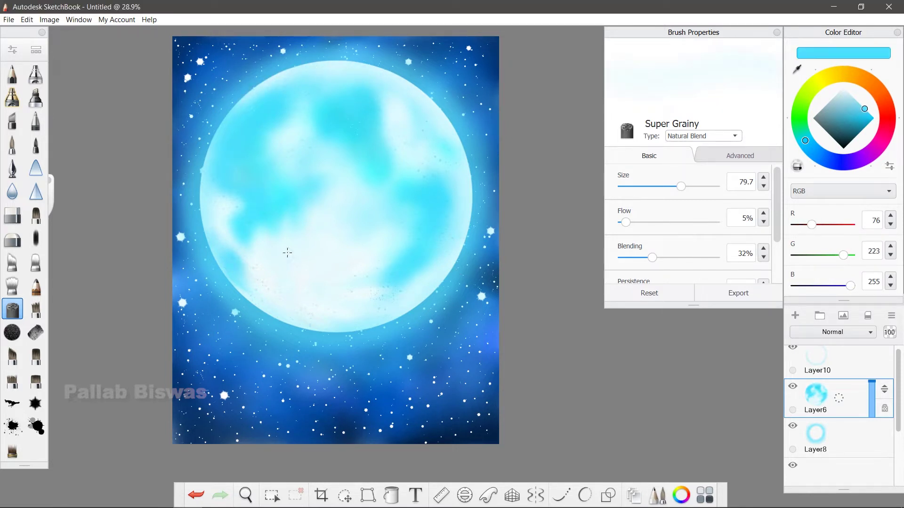
drag(295, 264, 297, 191)
alt+click(360, 220)
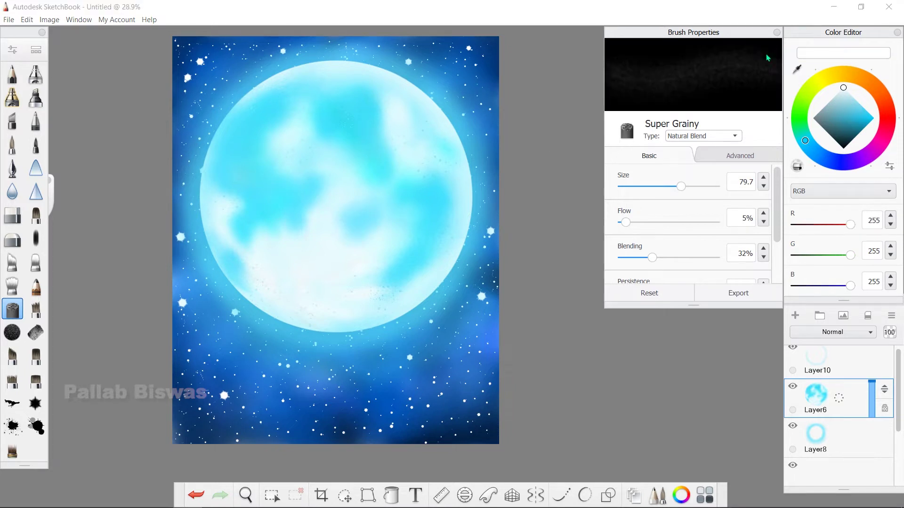
Step: Smudge the grain with Smudge Coarse Angular Brush, then set Super Grainy to size 42.8 in light grey
click(12, 285)
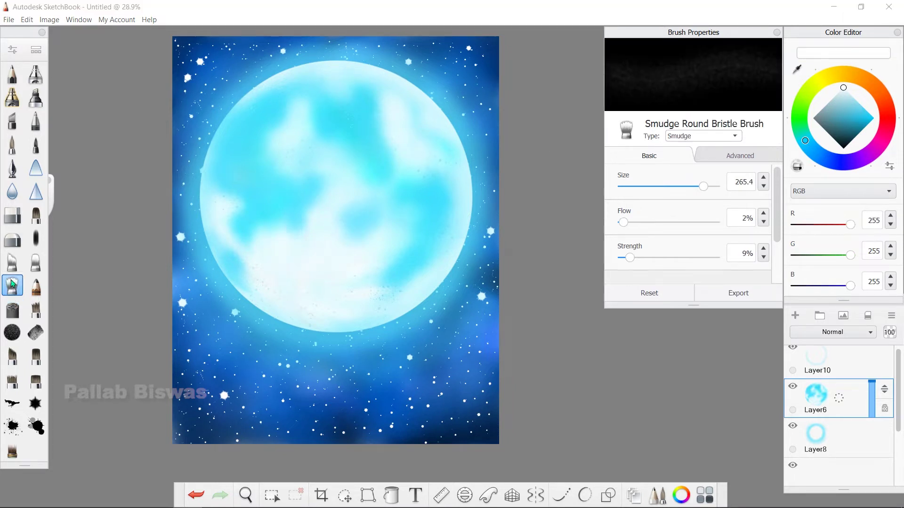
click(12, 262)
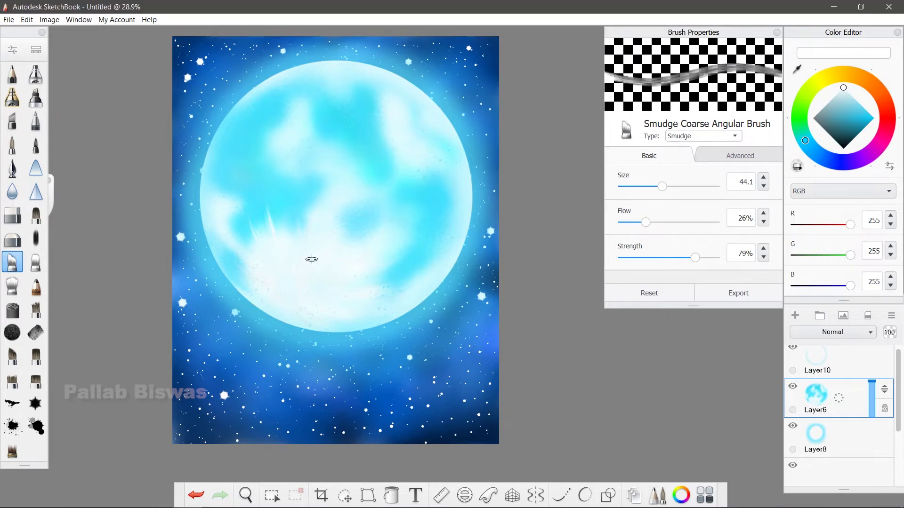
alt+click(292, 298)
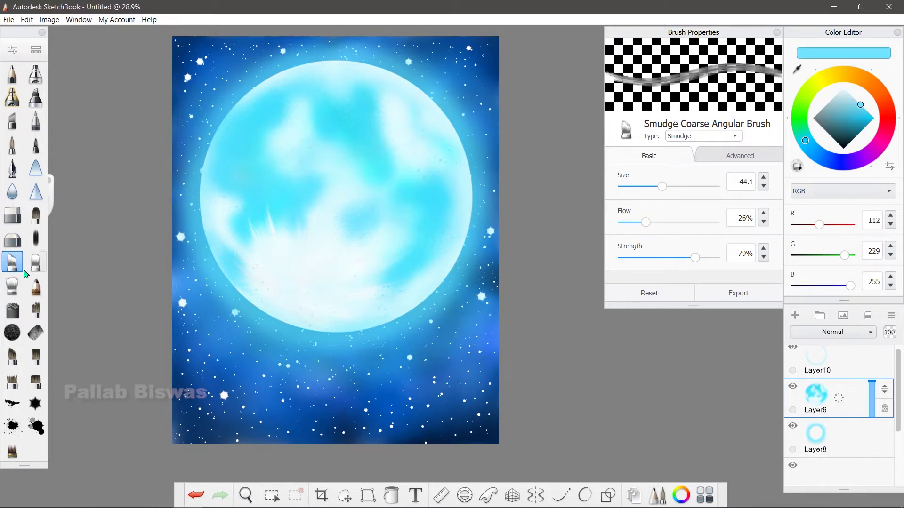
click(648, 187)
alt+click(290, 282)
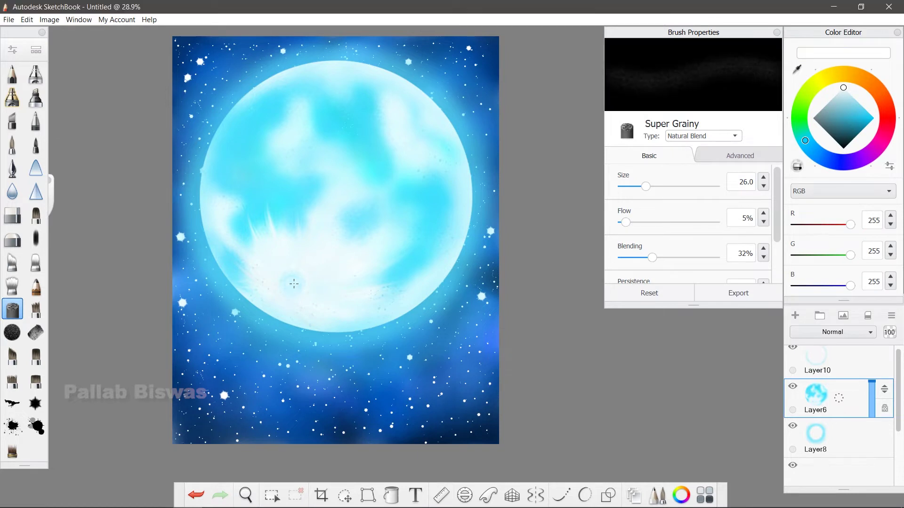
drag(648, 190, 661, 188)
alt+click(292, 144)
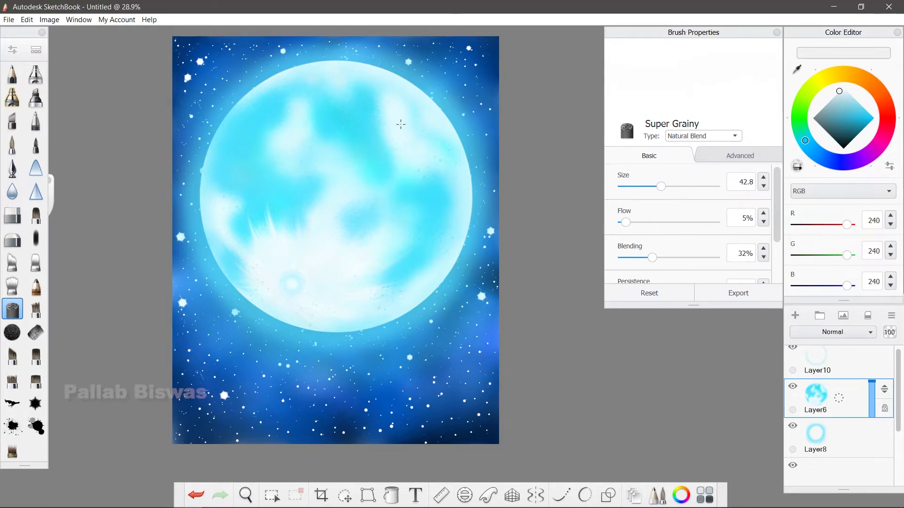
Step: Blur the moon texture, add light cyan grain, and switch to the black Paintbrush
click(12, 192)
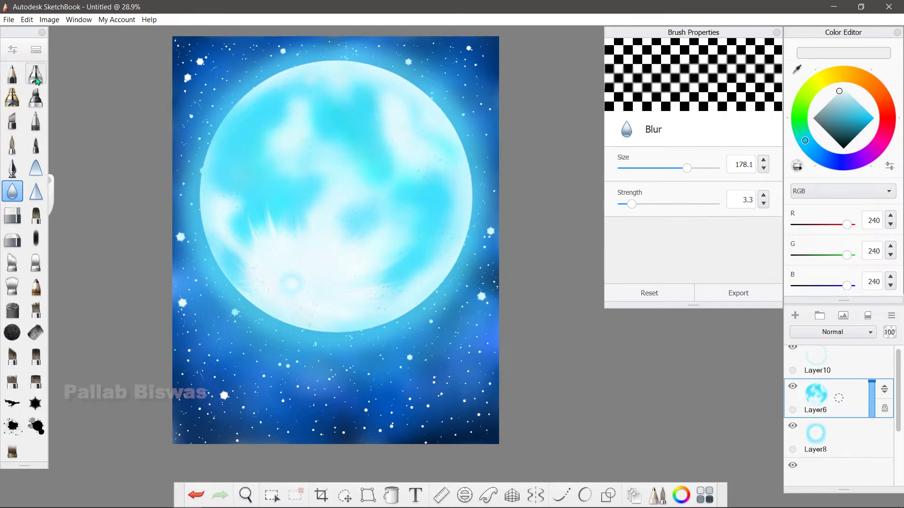
click(12, 309)
alt+click(269, 218)
alt+click(224, 222)
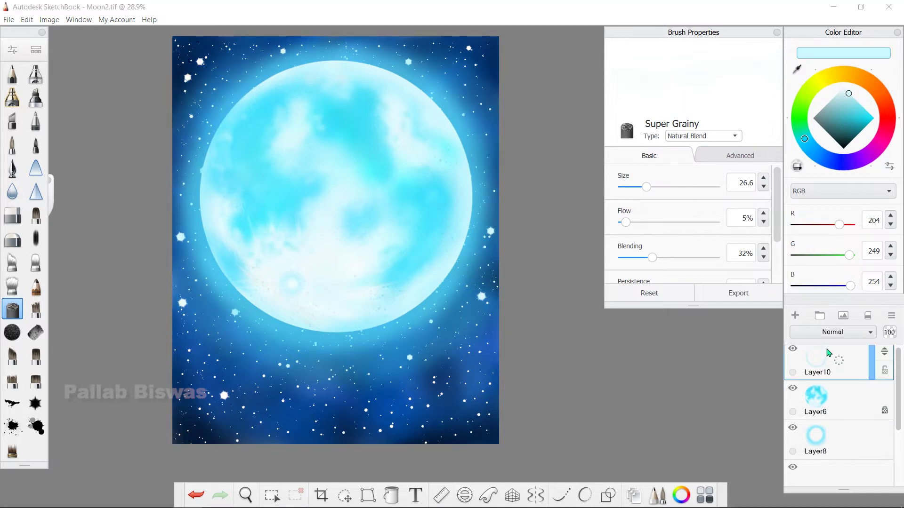
click(13, 143)
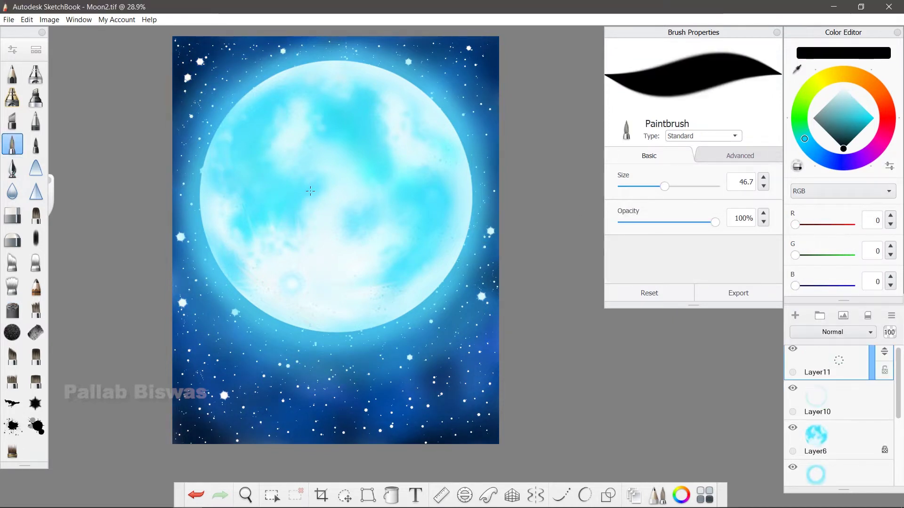
Step: Paint a black trunk up the left edge with branches reaching across the moon
mouse_move(166, 245)
mouse_down()
mouse_move(198, 315)
mouse_move(162, 453)
mouse_up()
mouse_move(304, 319)
mouse_down()
mouse_move(203, 335)
mouse_move(179, 442)
mouse_up()
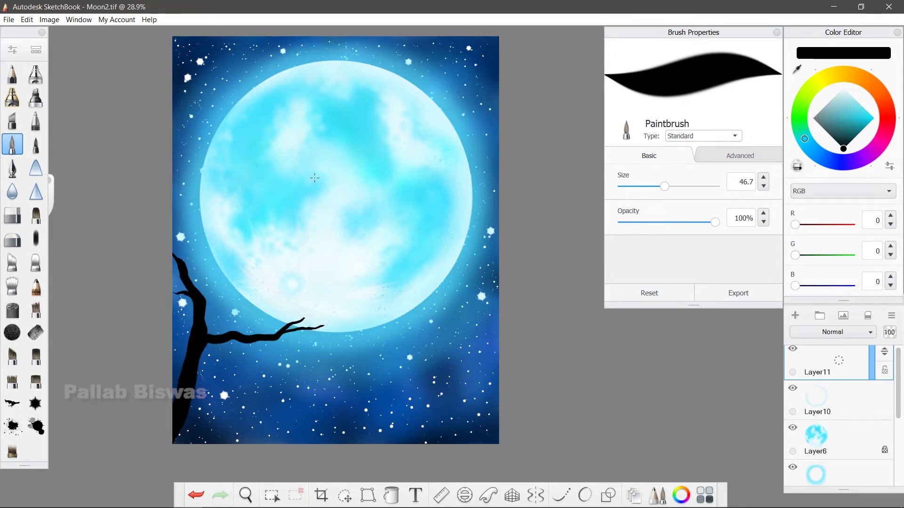
drag(292, 239, 223, 282)
drag(187, 228, 185, 187)
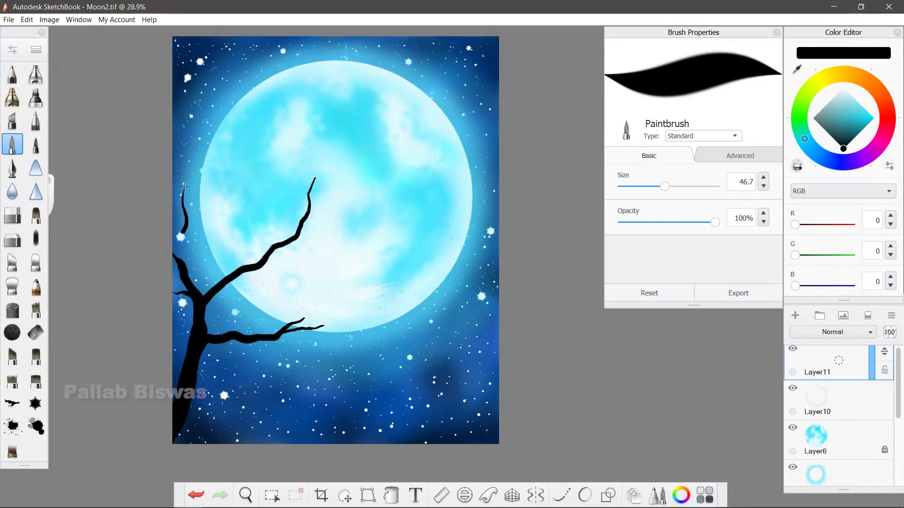
scroll(200, 190, up, 5)
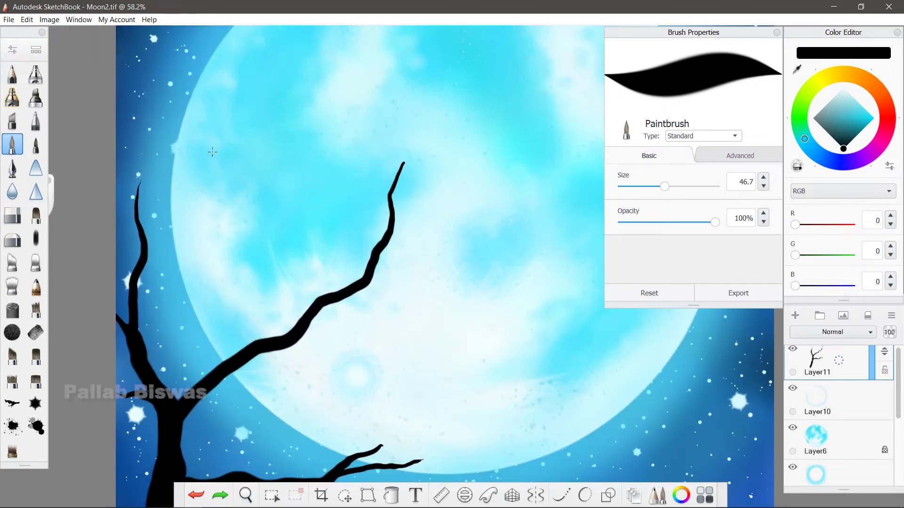
drag(208, 161, 165, 225)
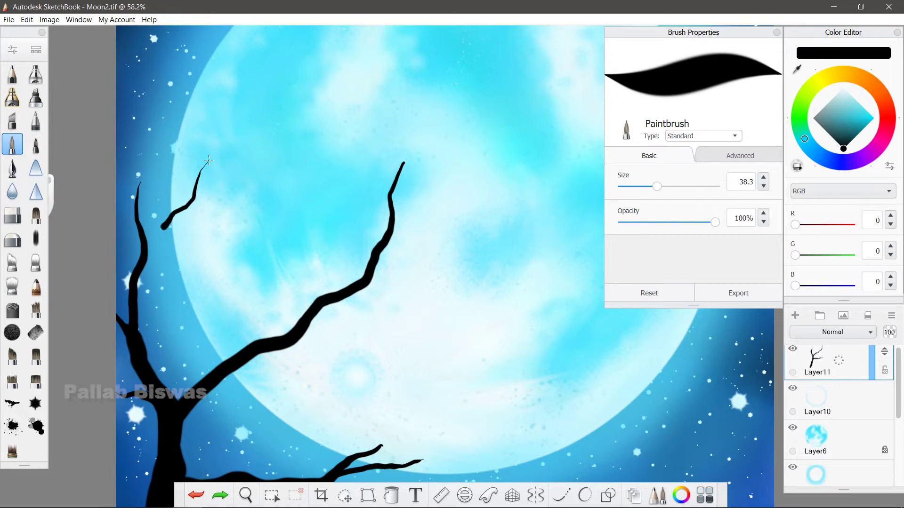
key(ctrl+z)
drag(209, 177, 150, 239)
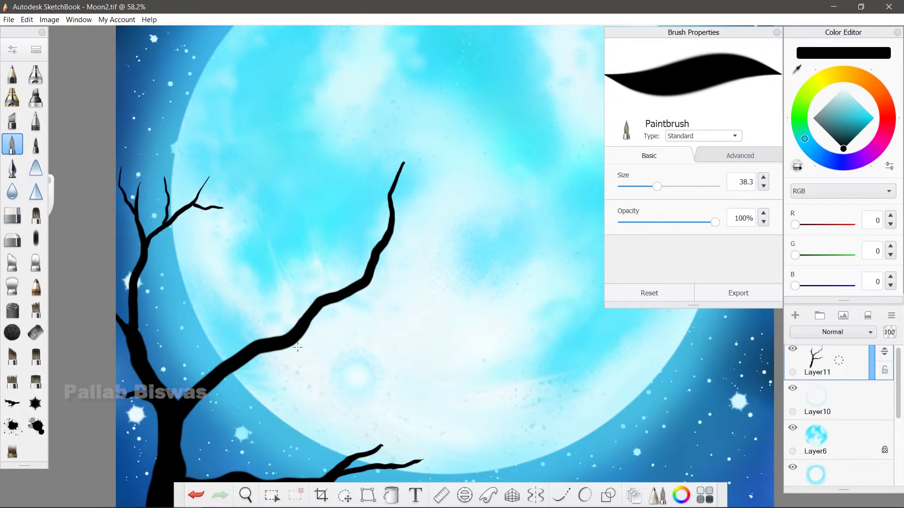
Step: Add a side branch with twigs at its tip, middle and underside
drag(420, 371, 295, 338)
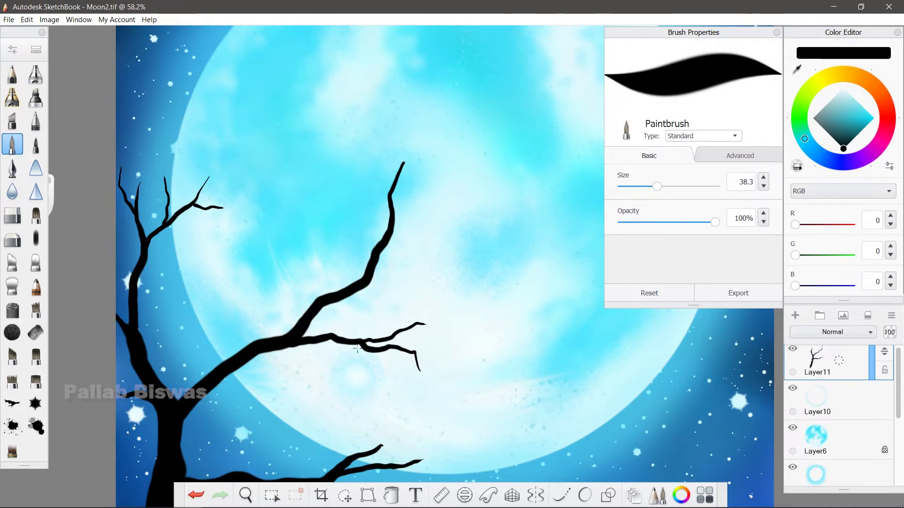
scroll(456, 316, up, 3)
scroll(456, 315, up, 2)
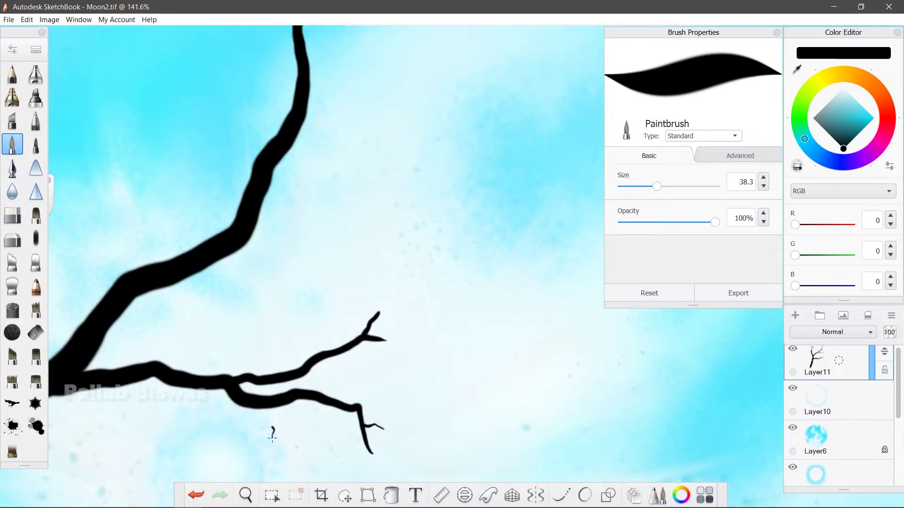
drag(382, 296, 377, 315)
drag(392, 307, 381, 311)
drag(391, 354, 384, 337)
drag(329, 318, 315, 353)
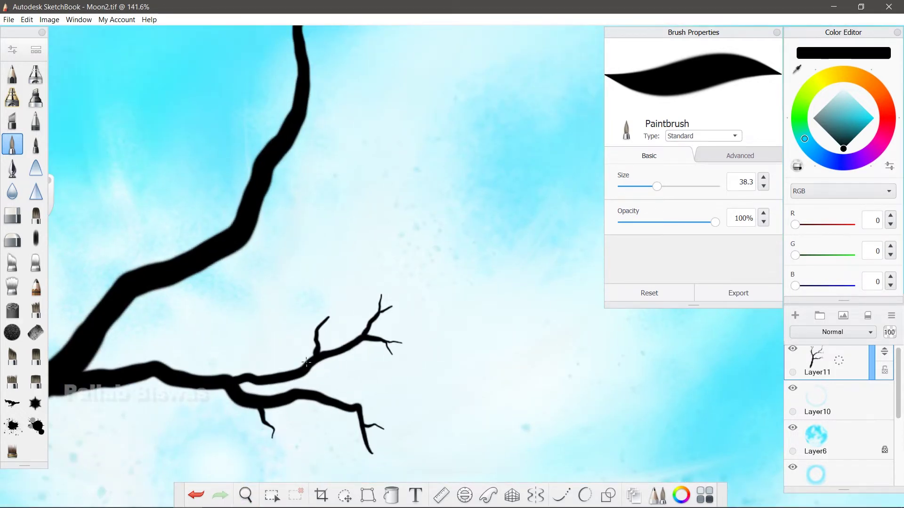
drag(189, 356, 249, 328)
Step: Add short side twigs to the upper and lower branches
scroll(394, 220, down, 3)
scroll(393, 221, up, 1)
drag(231, 249, 306, 219)
mouse_move(253, 142)
mouse_down()
mouse_move(252, 130)
mouse_move(272, 136)
mouse_up()
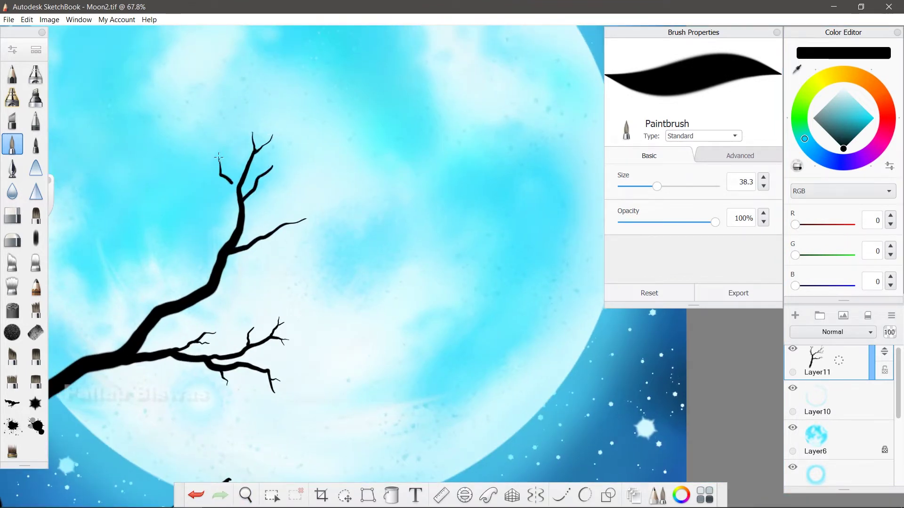
scroll(247, 187, up, 2)
drag(206, 166, 178, 162)
drag(320, 281, 284, 268)
Step: Add a thin upward branch and small twig strokes to the lower branch
mouse_move(117, 284)
mouse_down()
mouse_move(104, 375)
mouse_move(121, 325)
mouse_move(105, 379)
mouse_up()
key(ctrl+z)
drag(285, 361, 184, 368)
drag(126, 335, 192, 290)
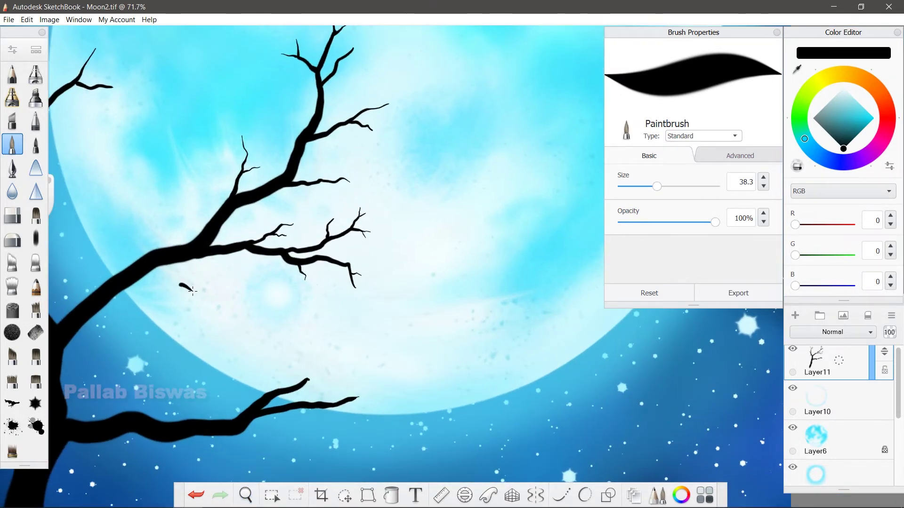
scroll(215, 258, down, 1)
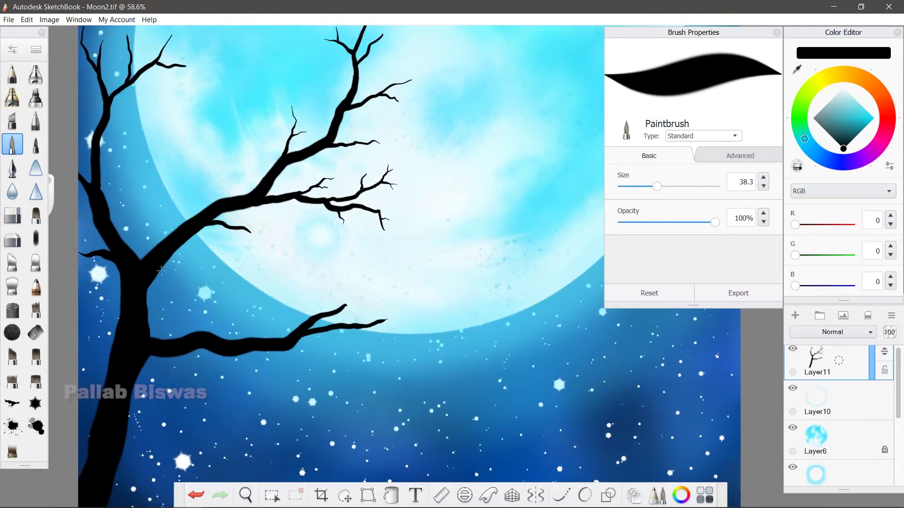
scroll(160, 271, up, 2)
scroll(171, 280, down, 2)
scroll(167, 338, down, 1)
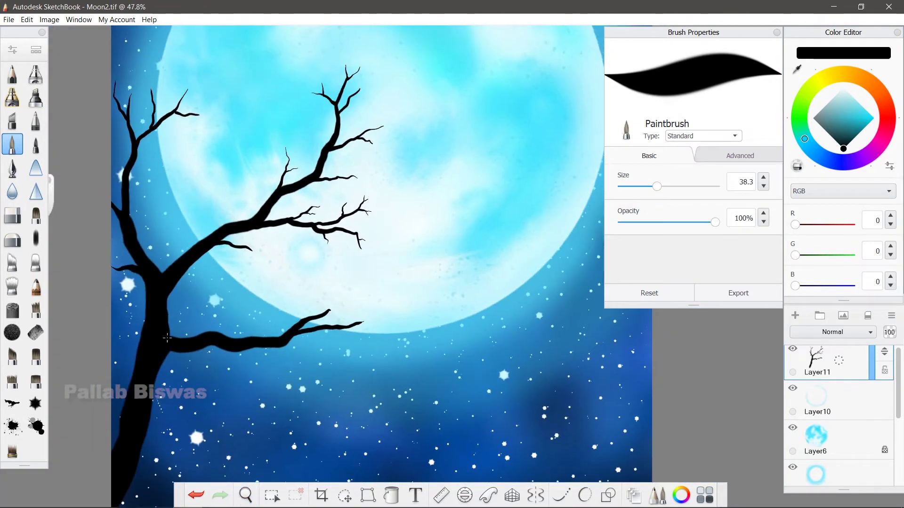
drag(167, 337, 239, 261)
Step: Repaint the lower trunk so it reaches the canvas bottom
drag(209, 313, 179, 423)
drag(167, 287, 169, 363)
key(ctrl+z)
key(ctrl+z)
mouse_move(167, 325)
mouse_down()
mouse_move(170, 365)
mouse_move(192, 410)
mouse_up()
mouse_move(198, 354)
mouse_down()
mouse_move(269, 214)
mouse_move(278, 254)
mouse_move(266, 308)
mouse_up()
Step: Add thin twig strokes to the tree's upper branches
scroll(270, 215, up, 3)
drag(242, 183, 280, 240)
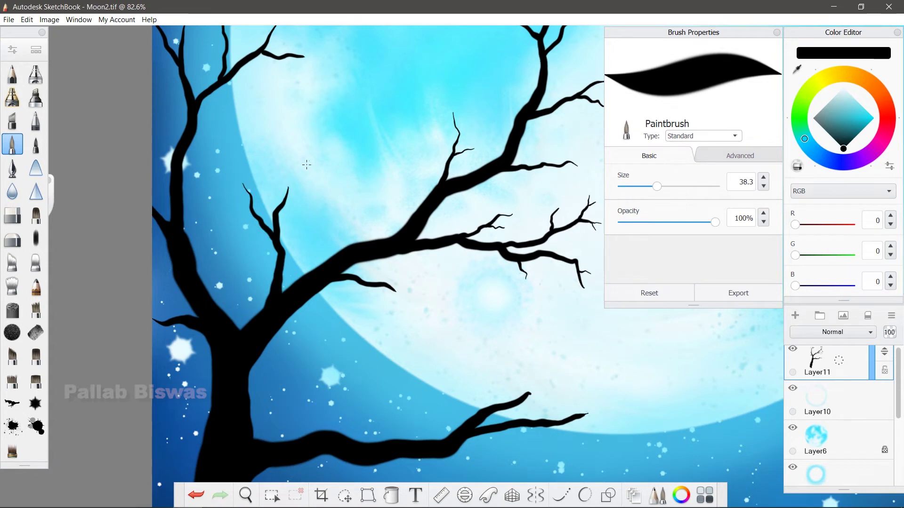
scroll(280, 240, down, 2)
scroll(375, 125, down, 1)
scroll(375, 126, down, 1)
scroll(405, 269, down, 1)
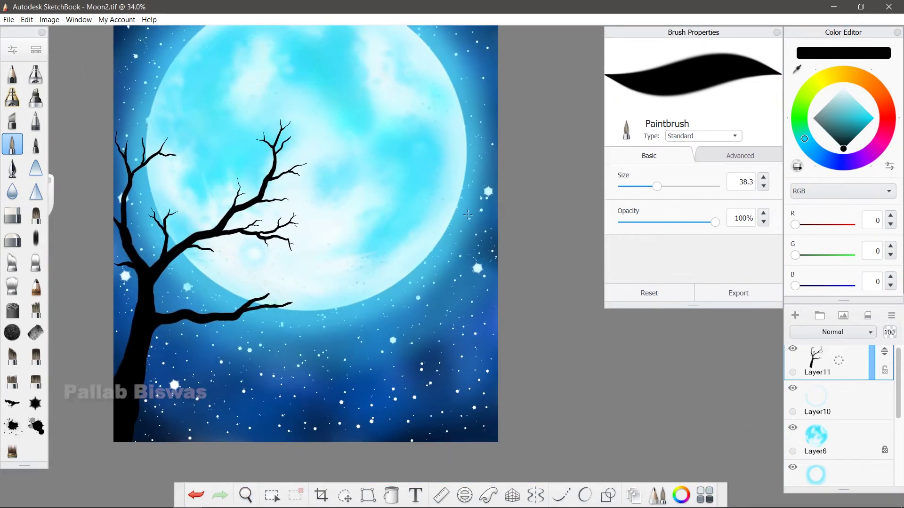
Step: Erase the thick lower trunk with the Hard Eraser, then return to the Paintbrush
key(e)
mouse_move(141, 371)
mouse_down()
mouse_move(160, 338)
mouse_move(127, 438)
mouse_move(152, 326)
mouse_move(115, 351)
mouse_move(144, 338)
mouse_up()
key(e)
key(space)
mouse_move(372, 344)
mouse_down()
mouse_move(170, 217)
mouse_move(172, 246)
mouse_move(217, 232)
mouse_move(343, 151)
mouse_up()
key(ctrl+z)
key(space)
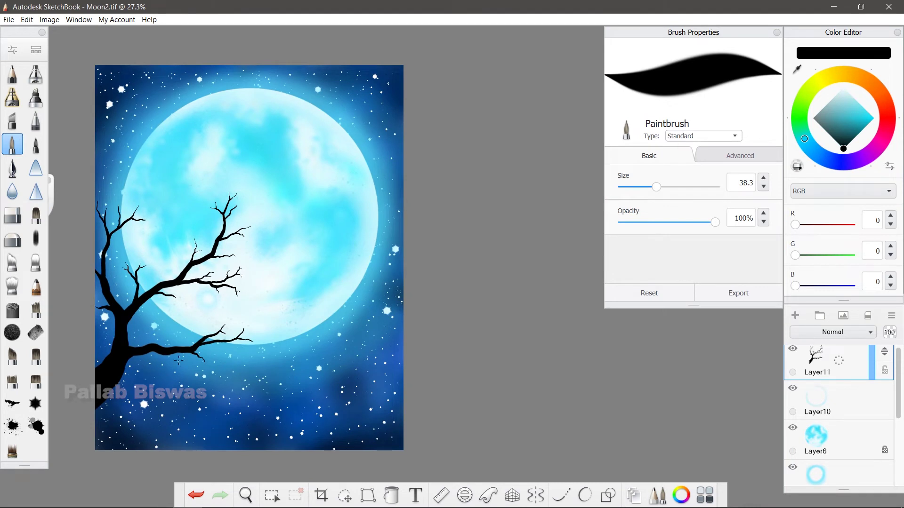
key(space)
drag(186, 339, 240, 325)
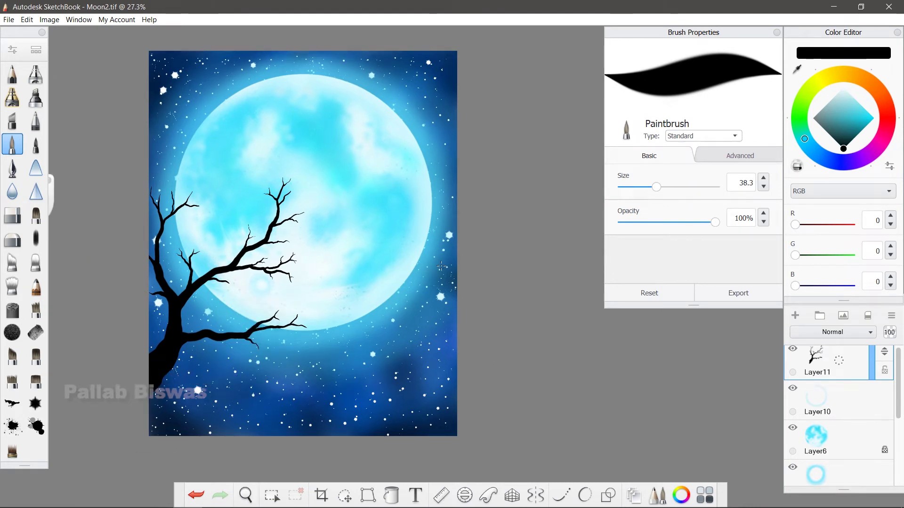
Step: Draw a branch up from the lower right edge with forked twigs over the moon
drag(384, 335, 444, 269)
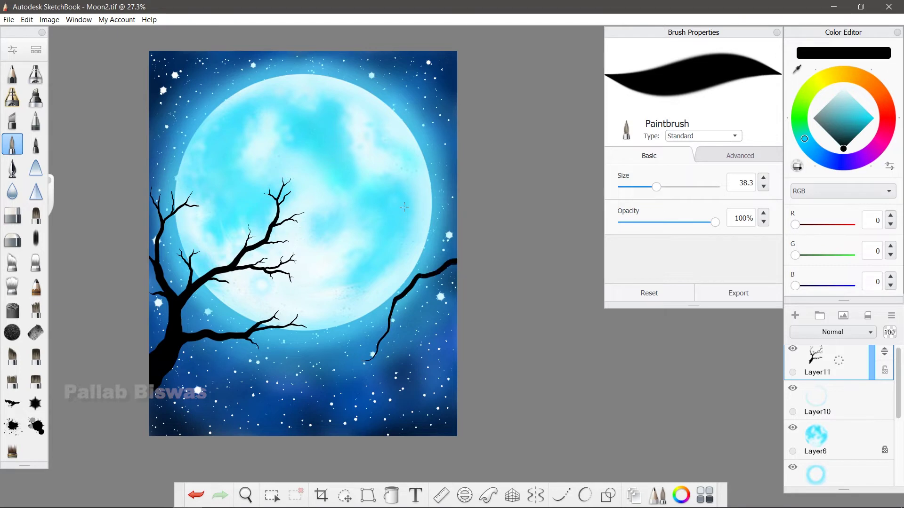
drag(376, 261, 352, 287)
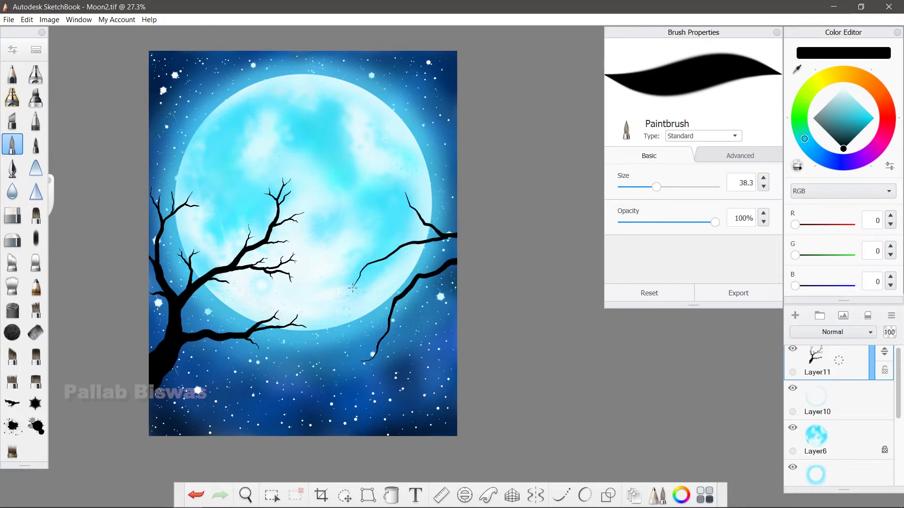
scroll(452, 262, up, 5)
drag(318, 257, 336, 200)
drag(131, 270, 116, 265)
drag(177, 268, 127, 269)
drag(165, 316, 167, 331)
drag(286, 206, 262, 210)
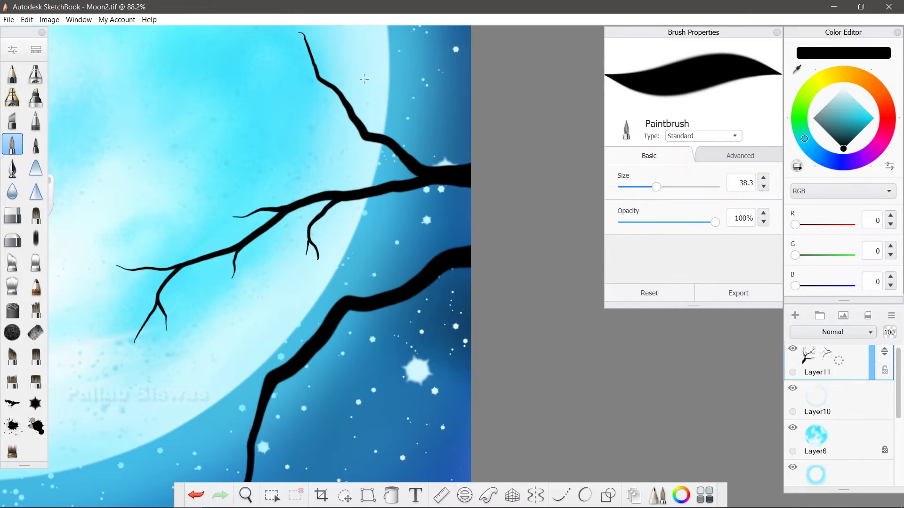
Step: Add a short twig on the lower branch joining up to the main branch
scroll(327, 155, down, 5)
scroll(329, 198, up, 2)
scroll(329, 198, up, 2)
mouse_move(308, 182)
mouse_down()
mouse_move(323, 220)
mouse_move(315, 144)
mouse_up()
drag(416, 83, 390, 128)
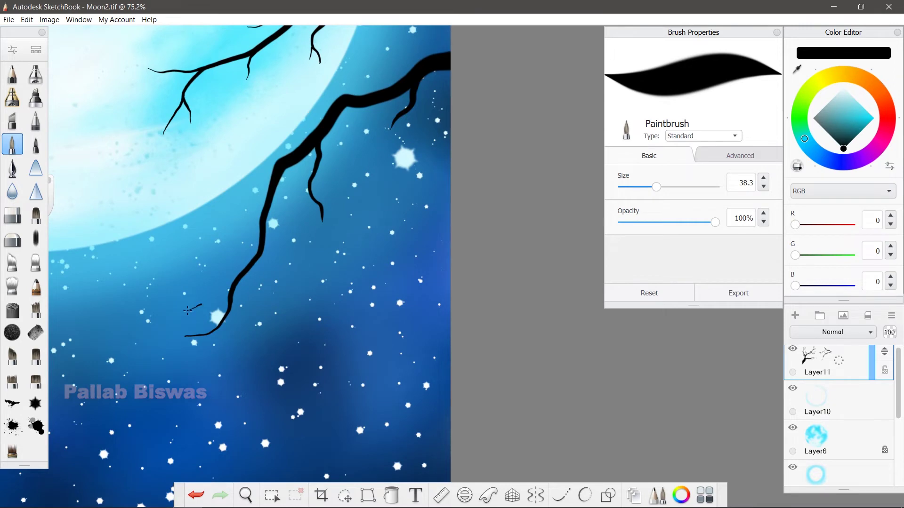
scroll(339, 206, down, 5)
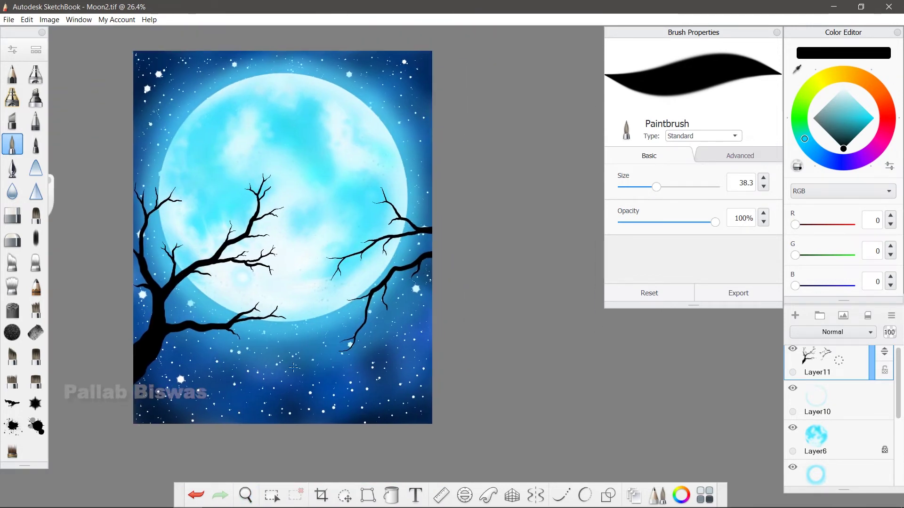
Step: Draw three thin sapling stems down to the bottom edge, one with a small twig
scroll(360, 296, up, 2)
mouse_move(273, 331)
mouse_down()
mouse_move(281, 305)
mouse_move(268, 482)
mouse_up()
drag(283, 358, 303, 333)
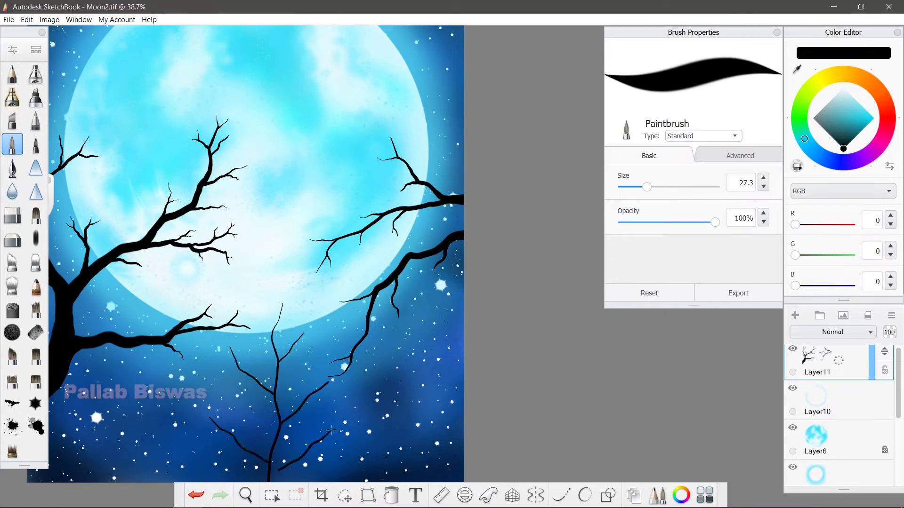
drag(338, 320, 354, 483)
drag(358, 470, 372, 407)
drag(395, 282, 379, 304)
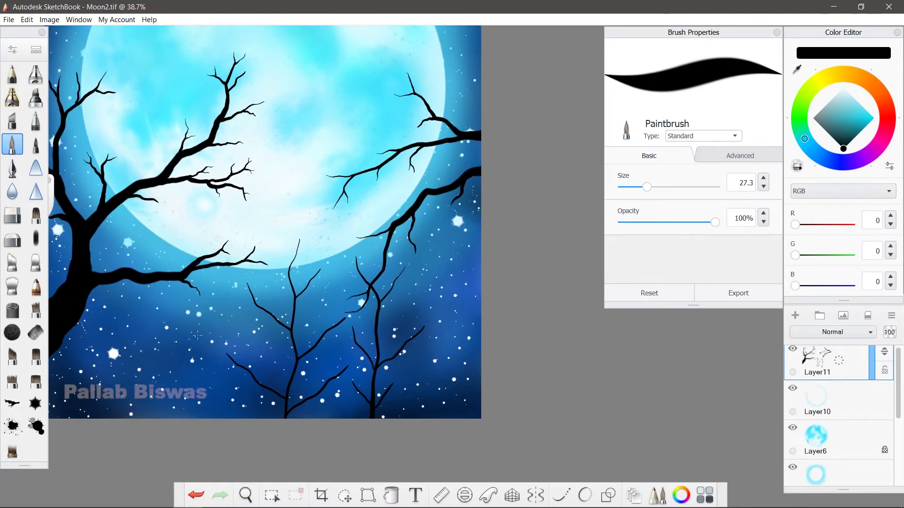
drag(148, 297, 151, 420)
Step: Zoom in and give the lower-left stem a forked top and diagonal side branches
click(246, 495)
drag(348, 268, 404, 264)
mouse_move(163, 267)
mouse_down()
mouse_move(183, 269)
mouse_move(172, 271)
mouse_up()
drag(155, 292, 170, 308)
drag(189, 292, 170, 337)
mouse_move(205, 324)
mouse_down()
mouse_move(182, 345)
mouse_move(170, 375)
mouse_up()
drag(219, 351, 180, 387)
drag(125, 379, 166, 413)
drag(221, 385, 175, 424)
drag(114, 411, 163, 445)
drag(227, 419, 175, 457)
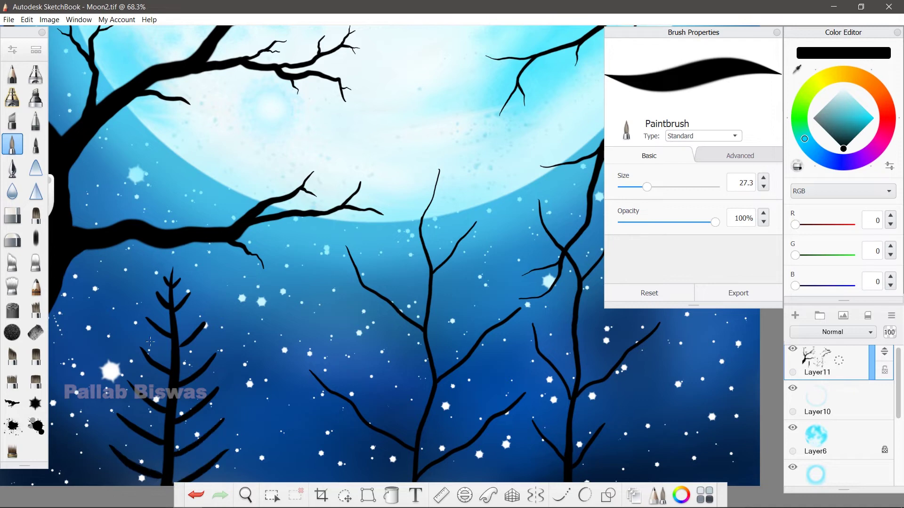
Step: Paint spiky needle strokes on the small pine's upper and lower-left branches
drag(149, 341, 324, 239)
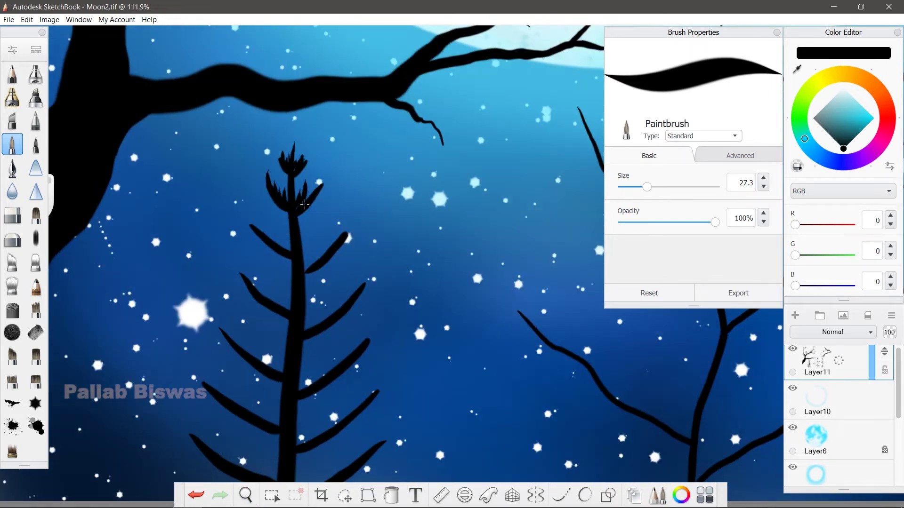
drag(282, 250, 256, 212)
mouse_move(309, 268)
mouse_down()
mouse_move(323, 226)
mouse_move(343, 217)
mouse_up()
drag(289, 311, 269, 267)
drag(264, 300, 257, 270)
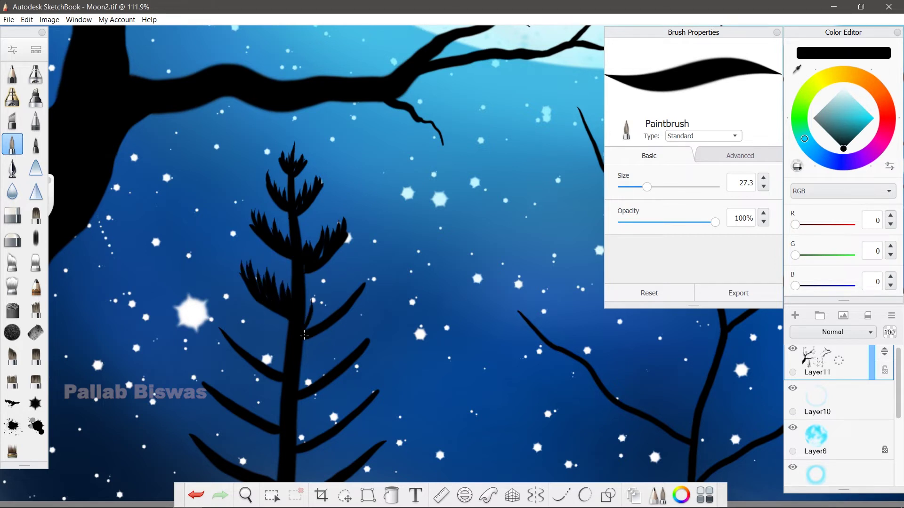
drag(305, 331, 325, 288)
drag(329, 320, 357, 264)
drag(333, 222, 343, 143)
mouse_move(292, 294)
mouse_down()
mouse_move(280, 252)
mouse_move(254, 241)
mouse_up()
drag(259, 275, 237, 236)
drag(301, 257, 293, 241)
drag(294, 254, 280, 234)
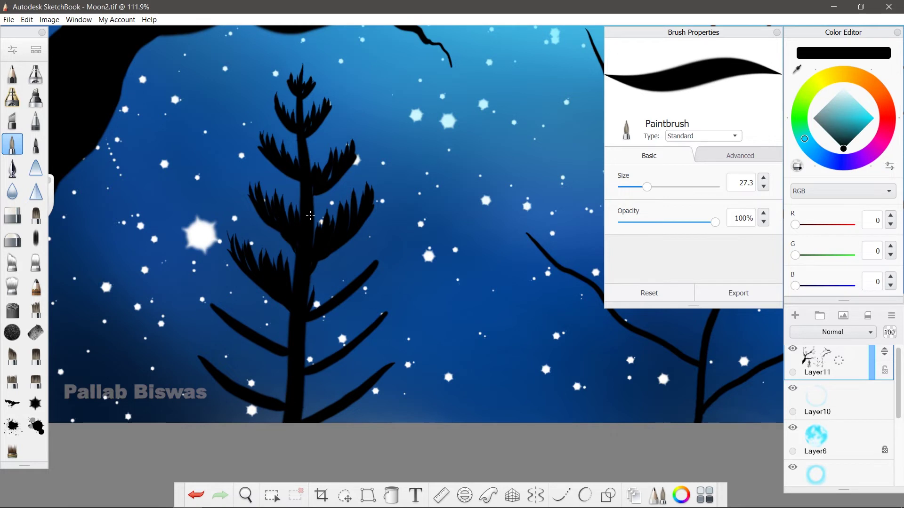
Step: Fill the pine's right and lower branches with spiky needles
drag(316, 309, 371, 237)
drag(358, 277, 379, 239)
mouse_move(287, 348)
mouse_down()
mouse_move(272, 307)
mouse_move(254, 302)
mouse_up()
mouse_move(260, 334)
mouse_down()
mouse_move(235, 292)
mouse_move(215, 292)
mouse_up()
drag(306, 369, 330, 326)
mouse_move(325, 358)
mouse_down()
mouse_move(345, 313)
mouse_move(361, 309)
mouse_up()
mouse_move(357, 341)
mouse_down()
mouse_move(372, 297)
mouse_move(385, 291)
mouse_up()
drag(304, 421, 335, 377)
drag(335, 409, 366, 357)
drag(366, 379, 392, 340)
mouse_move(284, 403)
mouse_down()
mouse_move(257, 362)
mouse_move(233, 360)
mouse_up()
mouse_move(252, 391)
mouse_down()
mouse_move(226, 356)
mouse_move(200, 340)
mouse_up()
scroll(289, 298, down, 2)
scroll(289, 299, down, 3)
key(space)
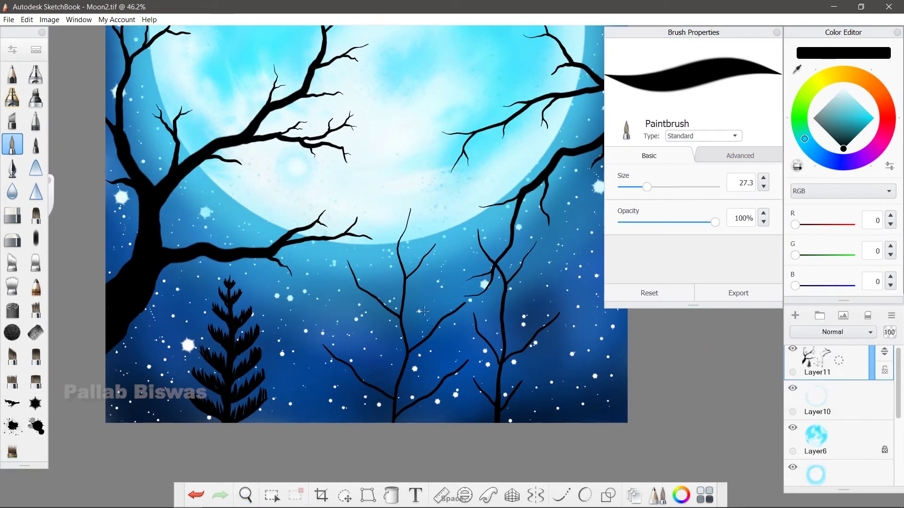
Step: Copy the middle sapling twice and place both copies at lower left near the big tree
key(m)
drag(478, 354, 452, 434)
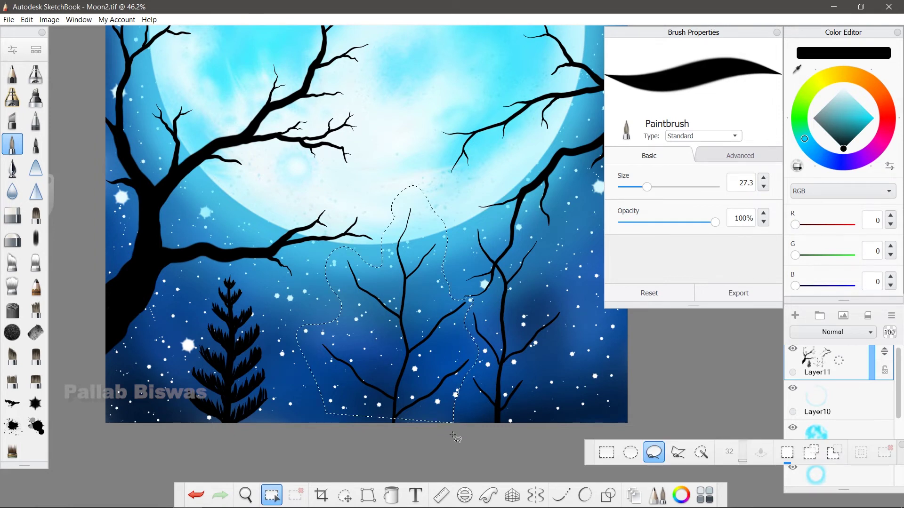
key(ctrl+c)
key(ctrl+v)
drag(434, 394, 208, 405)
key(ctrl+v)
drag(359, 381, 265, 372)
Step: Merge the sapling copies into the tree layer and cancel a stray selection
key(m)
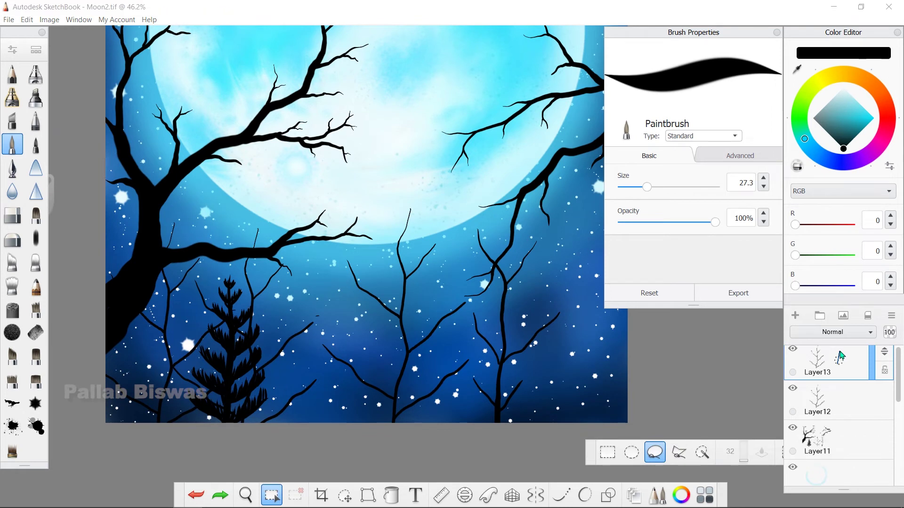
key(ctrl+e)
key(ctrl+e)
drag(499, 247, 498, 242)
key(ctrl+z)
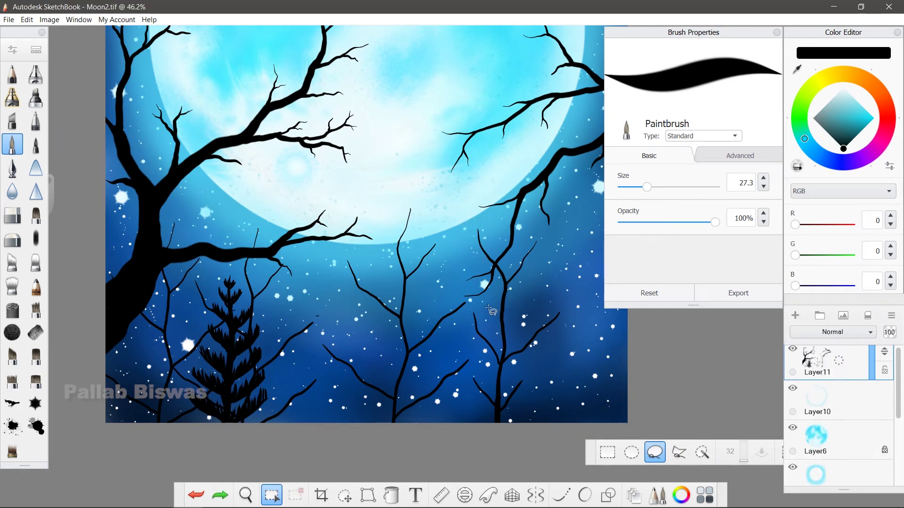
Step: Copy the right sapling twice and rotate the copies into place near the pine tree
drag(471, 300, 487, 421)
key(ctrl+c)
key(ctrl+v)
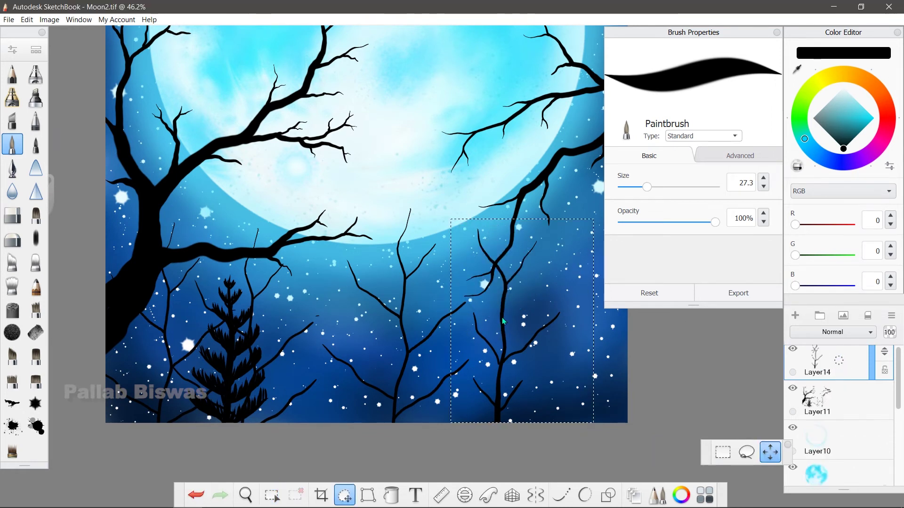
mouse_move(282, 357)
mouse_down()
mouse_move(302, 330)
mouse_move(223, 301)
mouse_move(283, 339)
mouse_move(328, 305)
mouse_up()
key(ctrl+c)
key(ctrl+v)
click(300, 376)
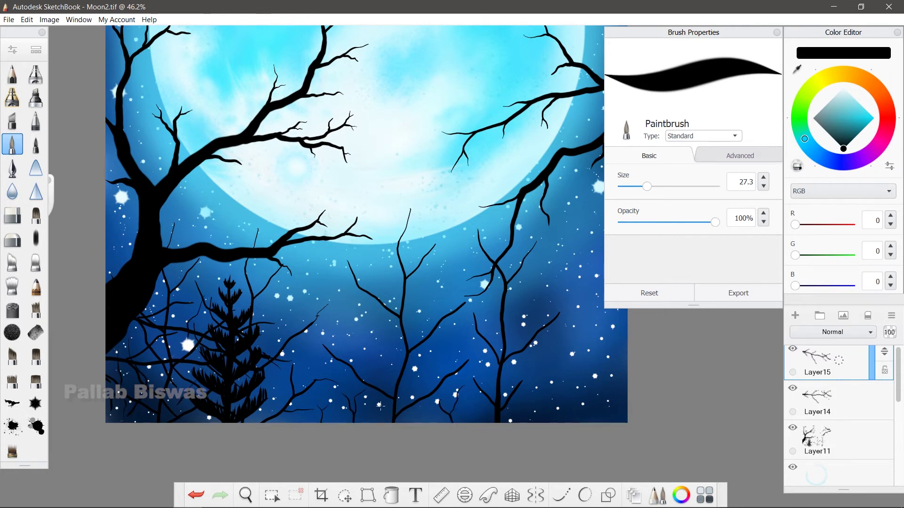
Step: Undo the extra branch copies, then duplicate the rotated branch and rotate it into place
key(m)
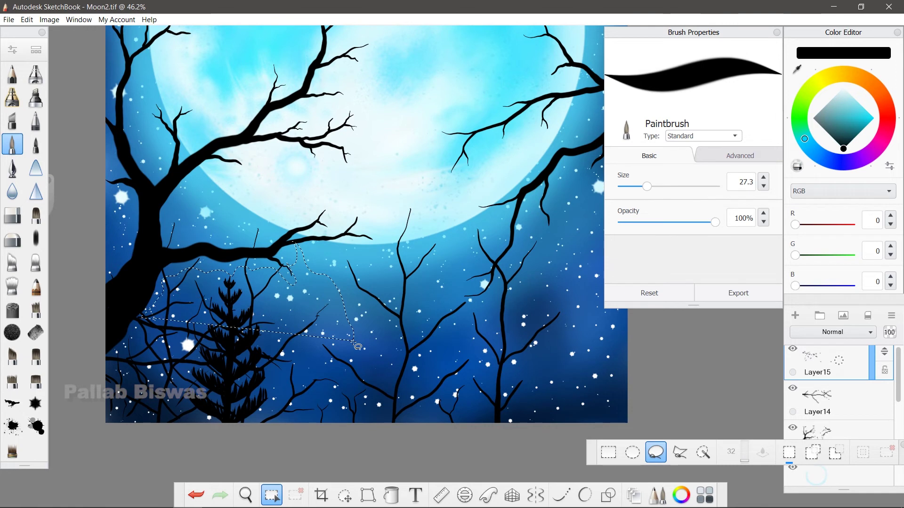
mouse_move(303, 294)
mouse_down()
mouse_move(363, 332)
mouse_move(357, 358)
mouse_up()
click(795, 315)
key(ctrl+z)
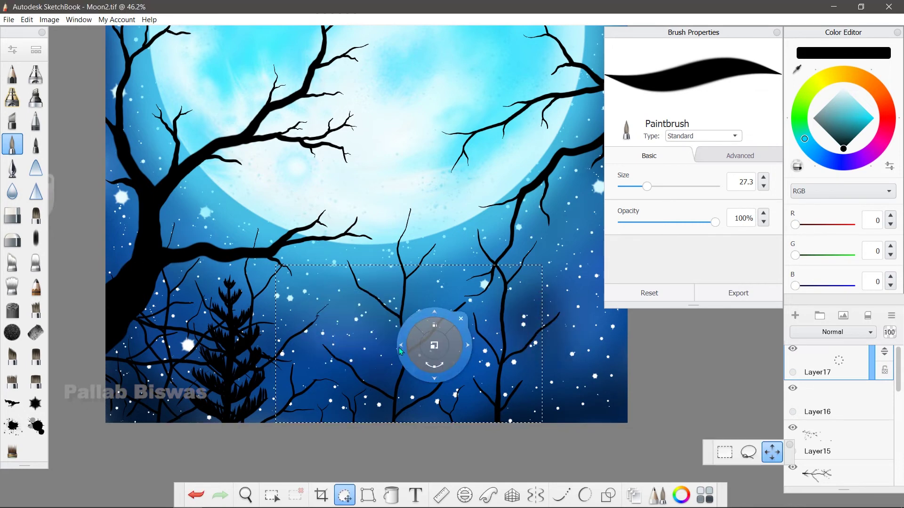
key(ctrl+z)
key(ctrl+z)
key(ctrl+z)
key(ctrl+d)
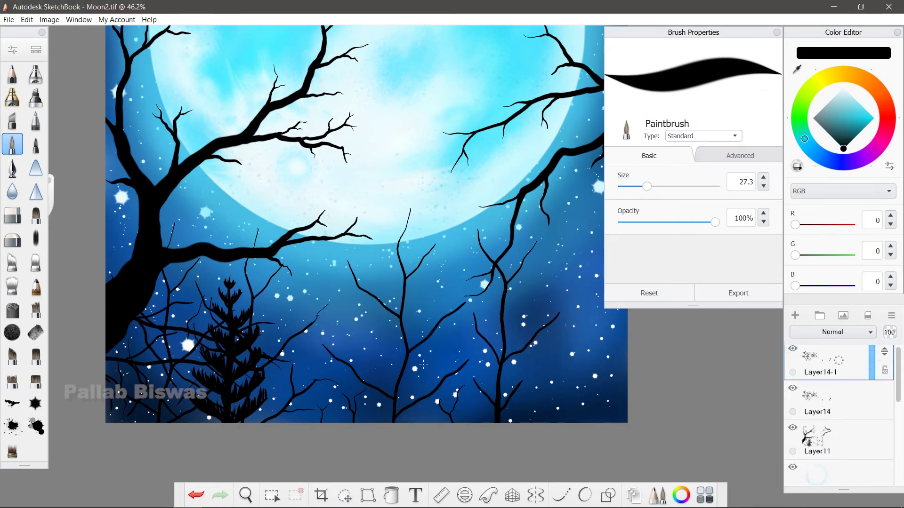
mouse_move(532, 344)
mouse_down()
mouse_move(638, 414)
mouse_move(476, 386)
mouse_up()
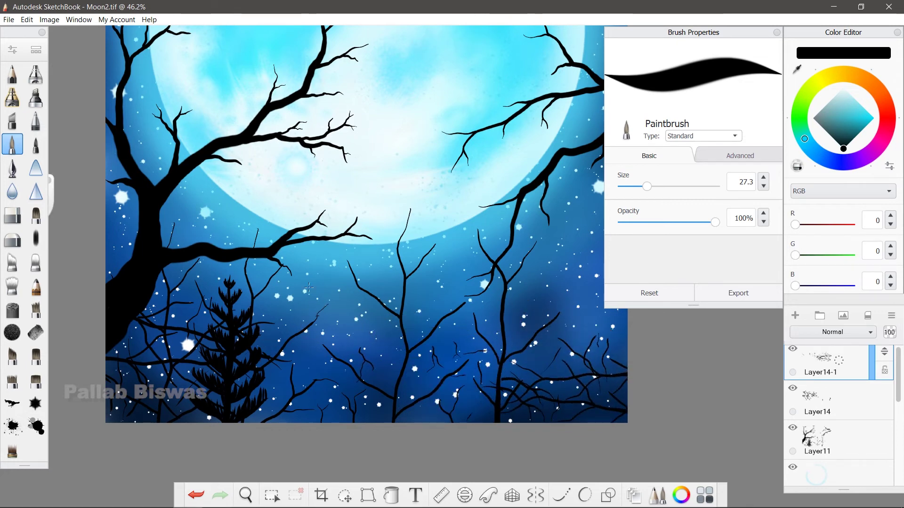
Step: Copy the pine tree onto a new layer and place it at the bottom right
key(e)
click(858, 455)
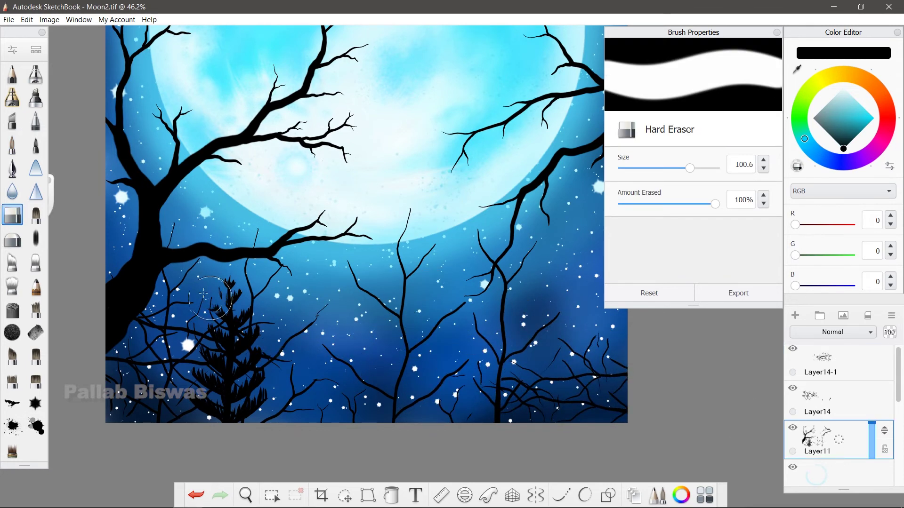
key(m)
drag(219, 270, 235, 278)
key(ctrl+c)
key(ctrl+v)
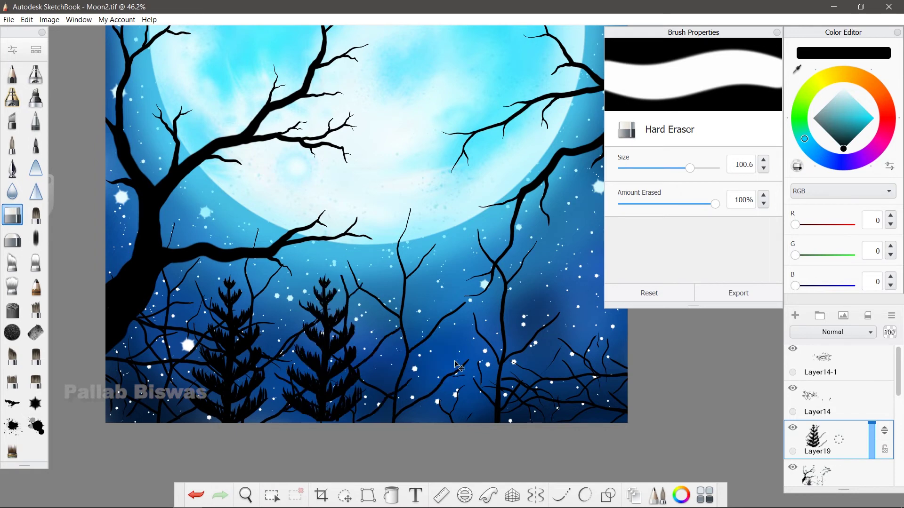
drag(413, 374, 706, 374)
key(Return)
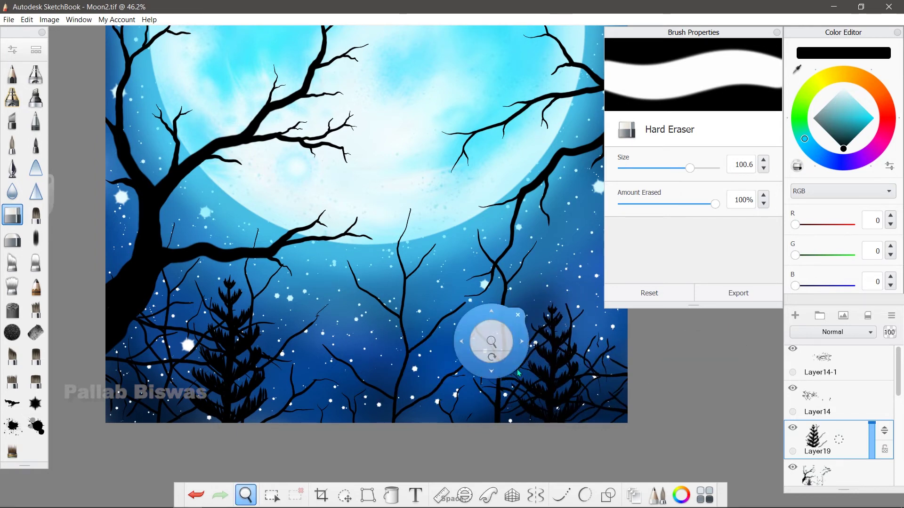
Step: Shrink the eraser for finer trimming and merge the pine layer down into Layer11
scroll(484, 343, up, 3)
drag(362, 141, 451, 260)
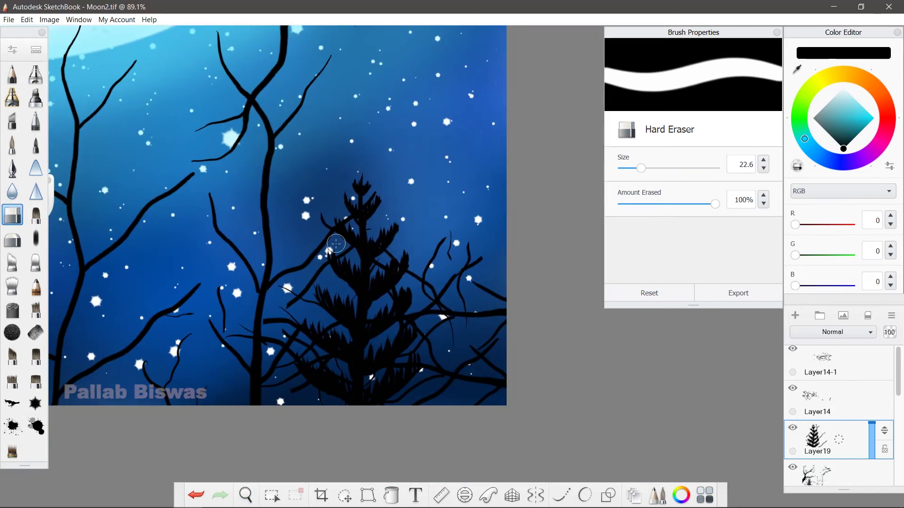
scroll(276, 347, down, 1)
scroll(684, 384, down, 3)
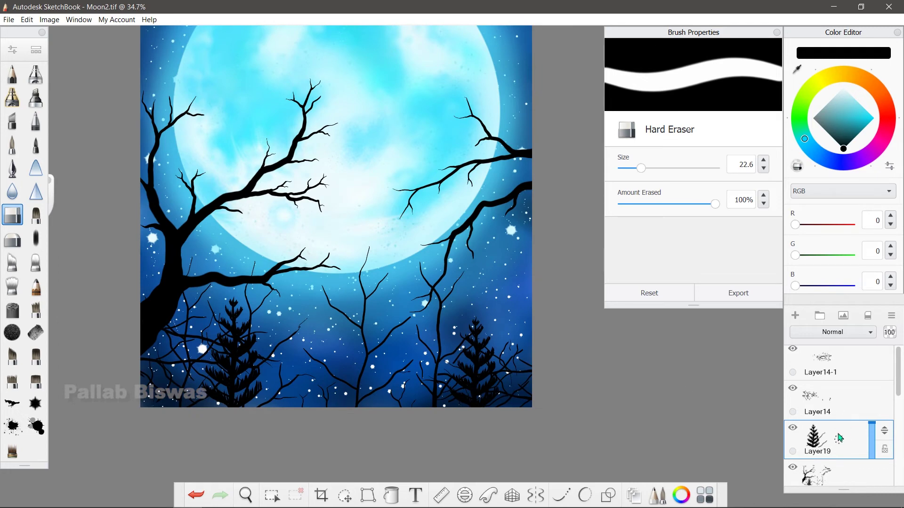
scroll(833, 400, down, 1)
key(ctrl+e)
scroll(257, 371, down, 1)
scroll(256, 371, up, 2)
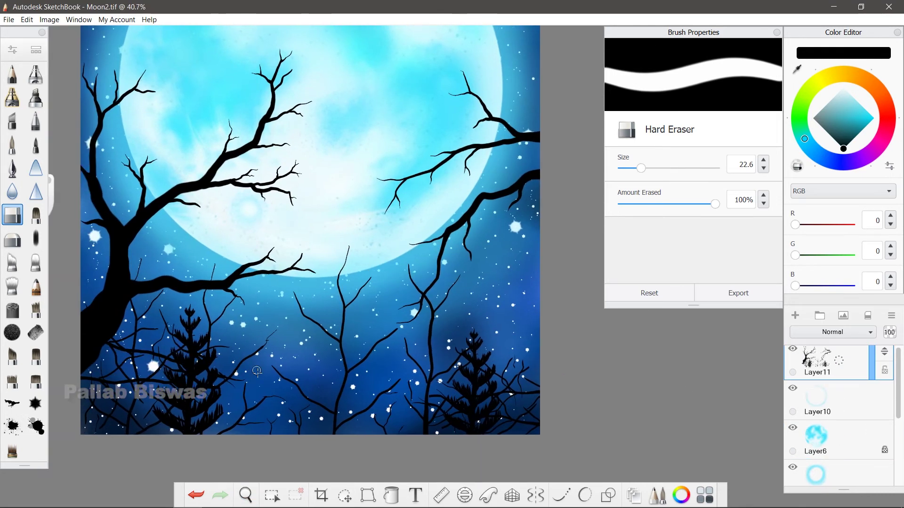
Step: Draw a thin black twig among the branches with the Paintbrush
key(e)
scroll(539, 277, up, 3)
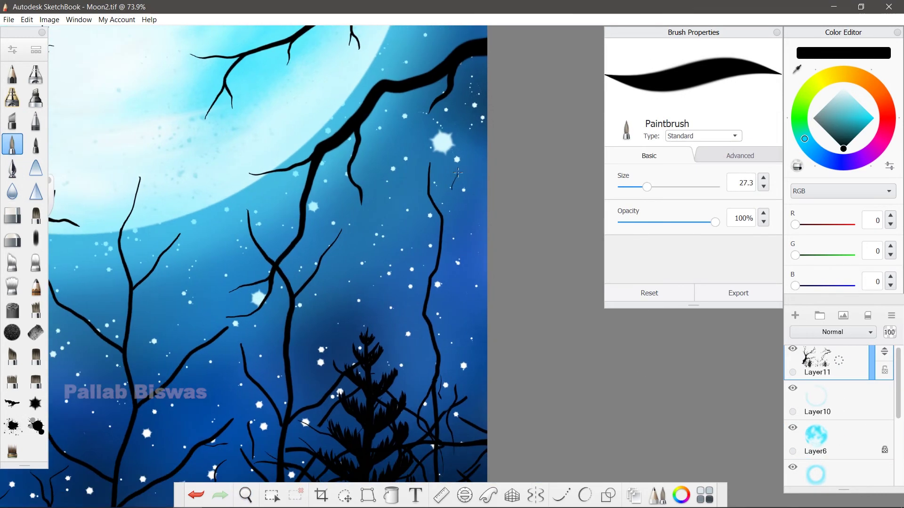
drag(384, 293, 363, 263)
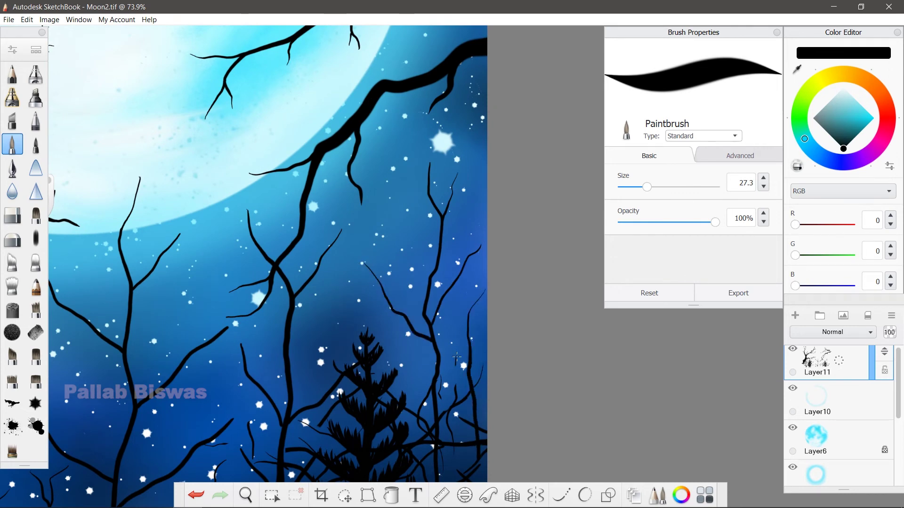
scroll(467, 426, down, 3)
scroll(418, 254, up, 3)
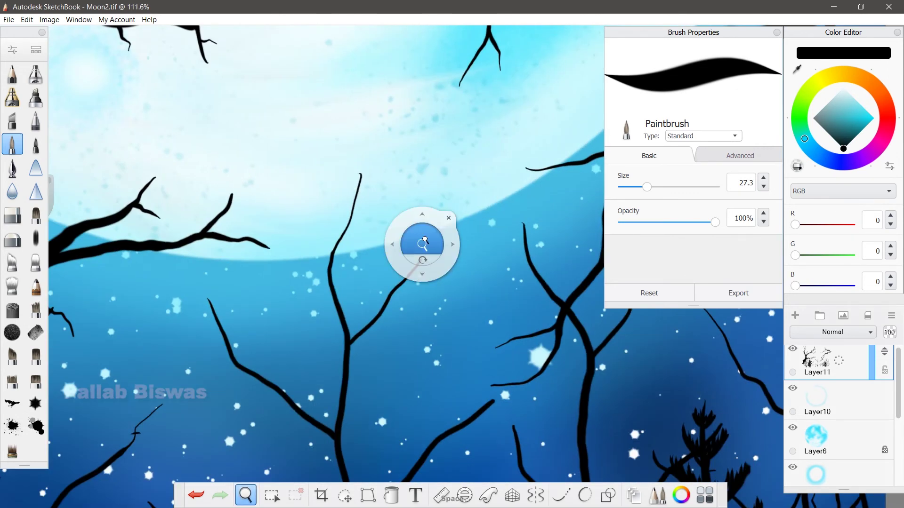
scroll(352, 183, up, 3)
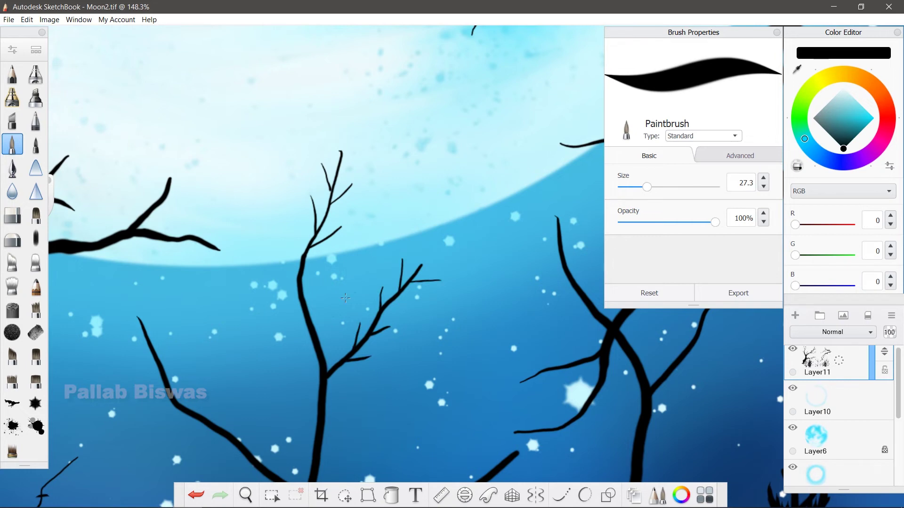
scroll(192, 426, down, 3)
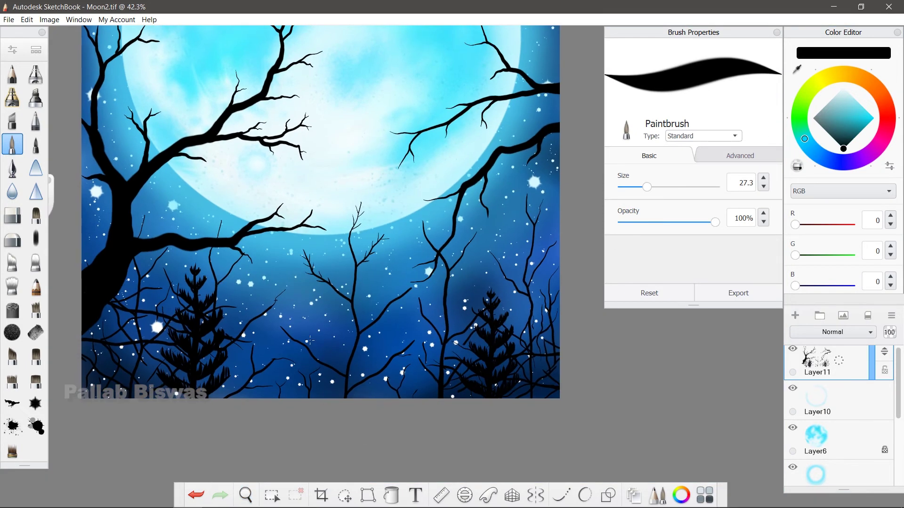
scroll(321, 365, up, 1)
scroll(321, 365, up, 1)
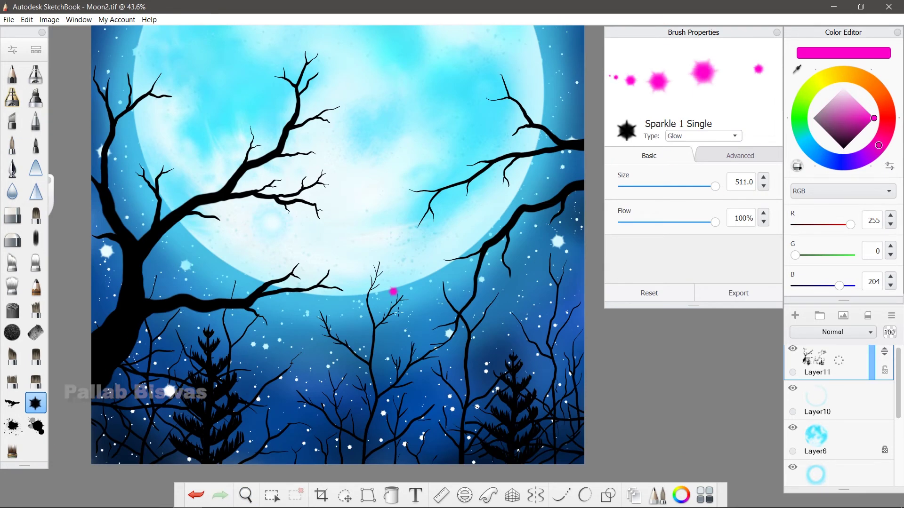
Step: Stamp magenta Sparkle 1 Single blossoms on a new layer, then shrink the brush to 176
key(ctrl+z)
key(ctrl+shift+n)
click(378, 265)
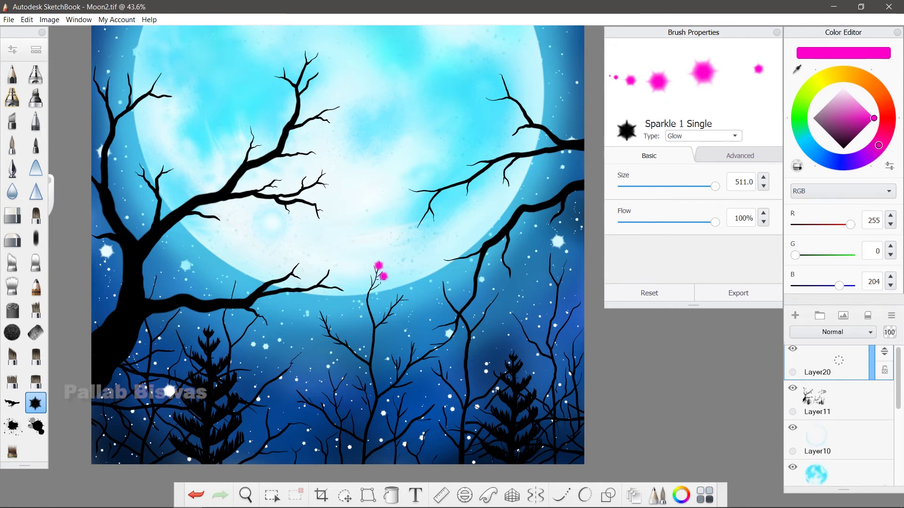
click(379, 290)
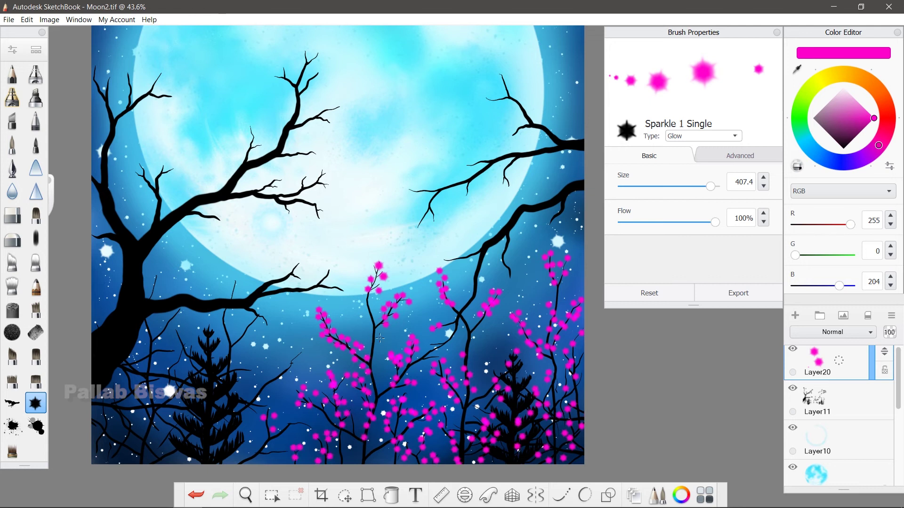
drag(685, 182, 697, 186)
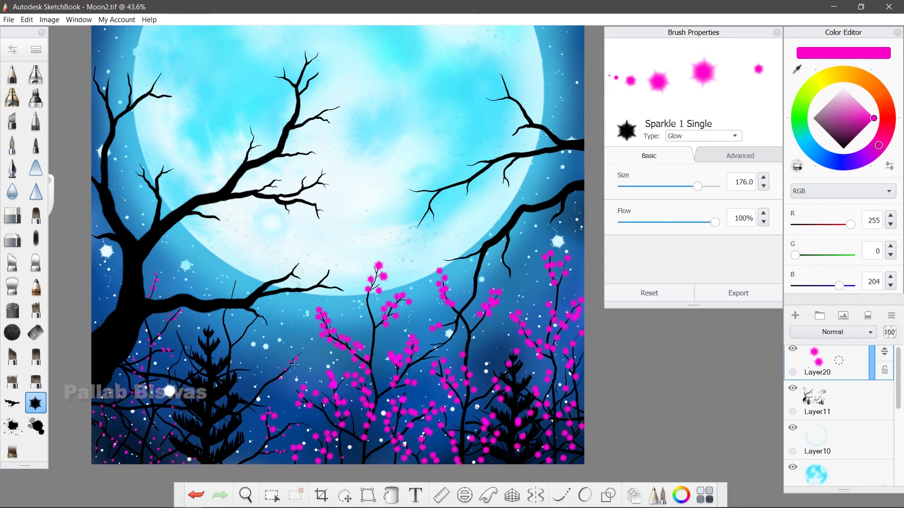
scroll(375, 313, down, 2)
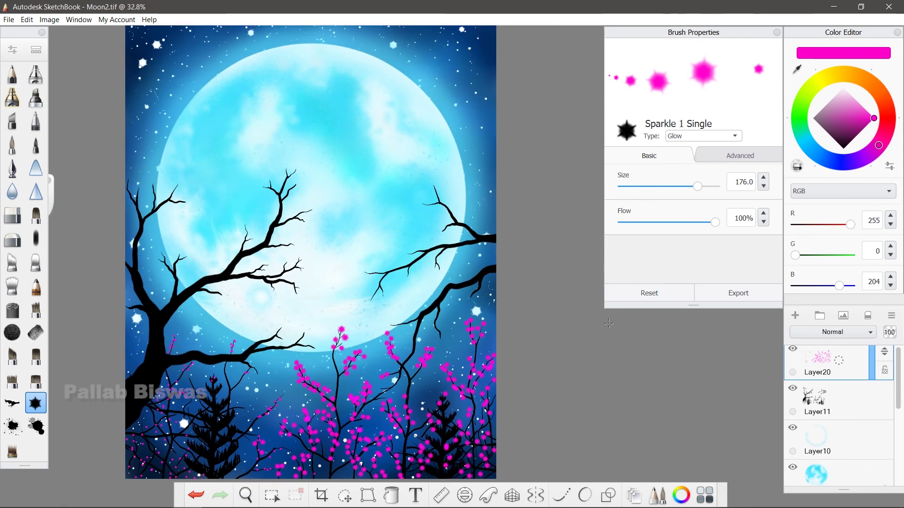
Step: Copy a lassoed branch onto a new layer and rotate it into the upper-right corner
key(m)
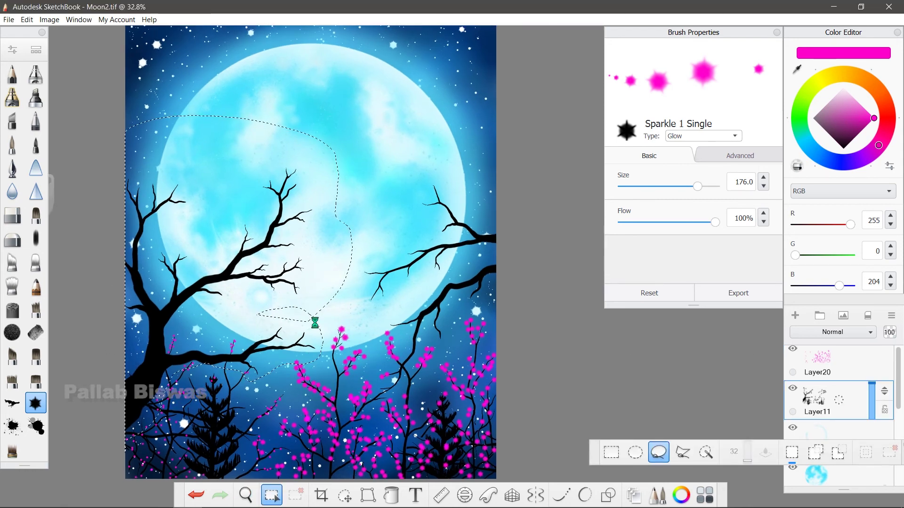
key(ctrl+c)
key(ctrl+v)
mouse_move(312, 326)
mouse_down()
mouse_move(528, 171)
mouse_move(417, 142)
mouse_move(533, 109)
mouse_up()
key(v)
drag(609, 100, 455, 275)
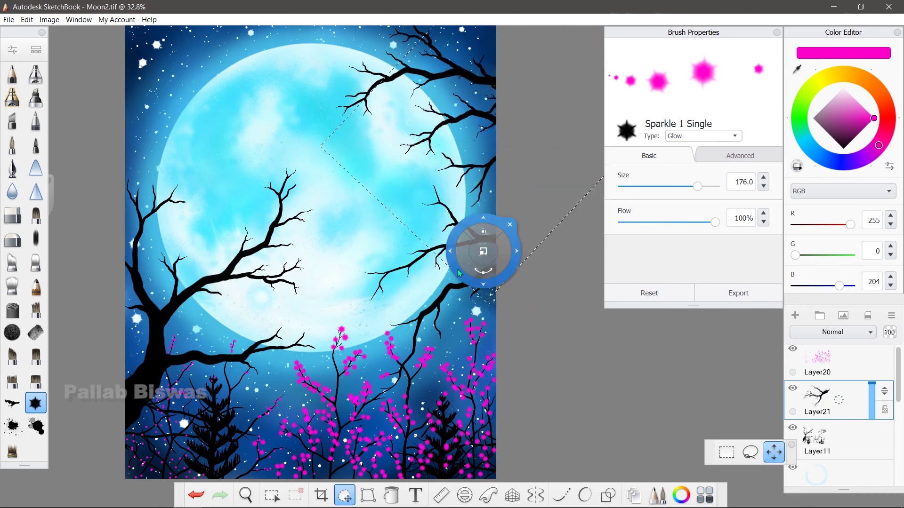
key(ctrl+c)
key(ctrl+v)
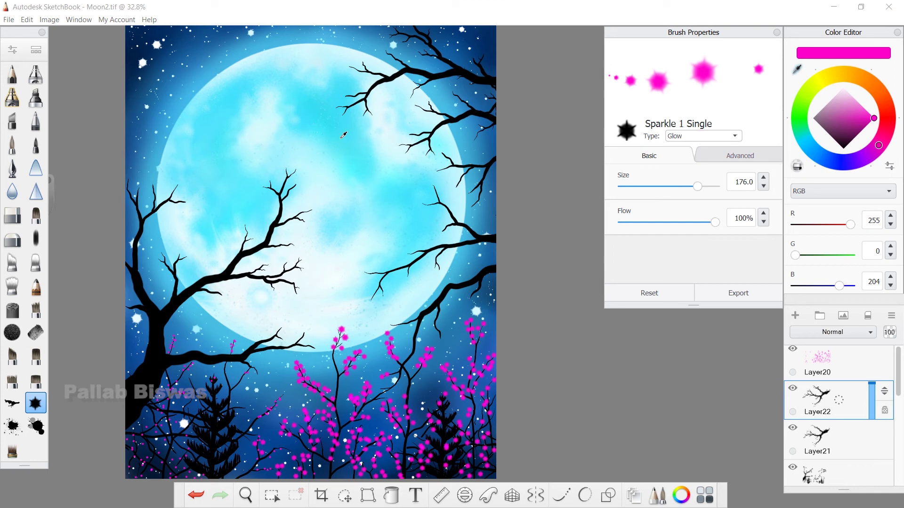
Step: Paint the upper-right branches cyan and merge the branch copy into Layer21
alt+click(466, 155)
click(391, 495)
click(489, 172)
key(ctrl+z)
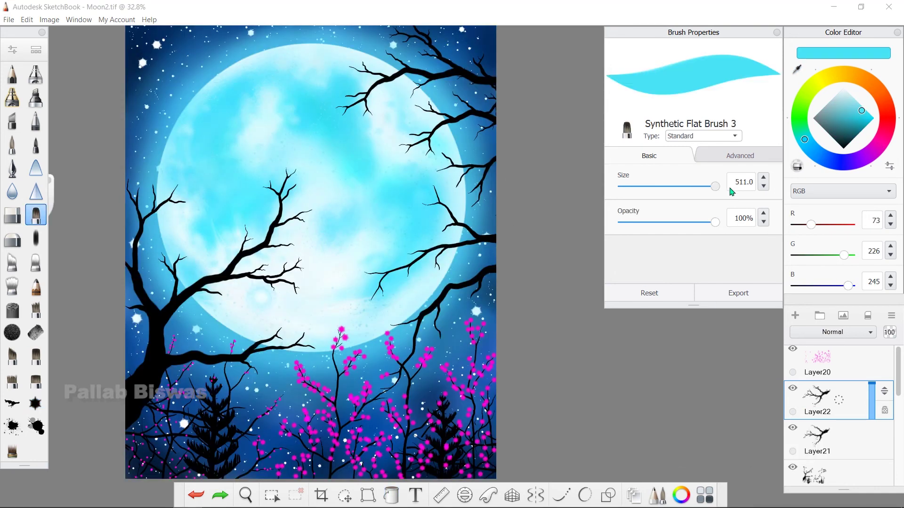
drag(418, 126, 480, 118)
key(ctrl+e)
drag(376, 71, 478, 111)
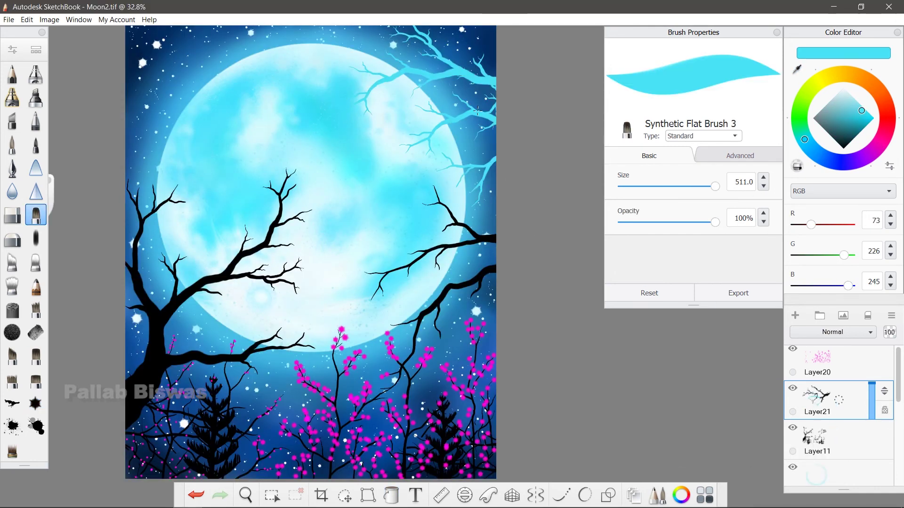
Step: Move Layer21 below the moon layers and darken the branches with a dark blue airbrush
drag(874, 387, 877, 439)
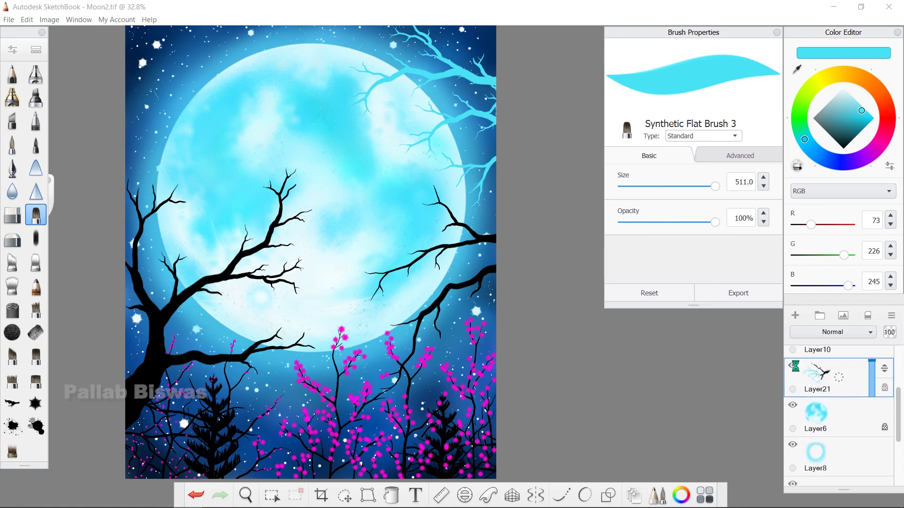
drag(877, 439, 875, 470)
mouse_move(897, 423)
mouse_down()
mouse_move(897, 406)
mouse_move(896, 447)
mouse_up()
click(35, 73)
alt+click(471, 47)
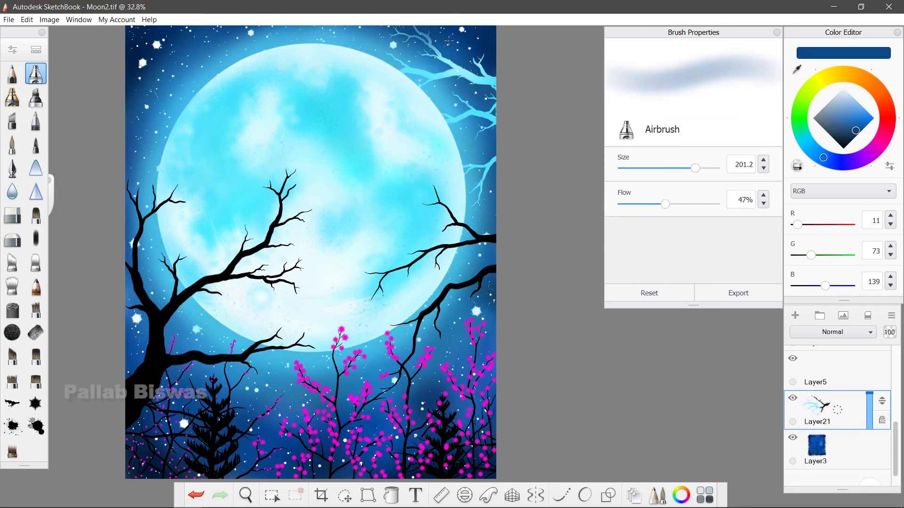
drag(424, 42, 515, 145)
Step: Duplicate the cyan branches to the upper left at 87% opacity and merge into Layer21
key(ctrl+d)
mouse_move(447, 80)
mouse_down()
mouse_move(140, 80)
mouse_move(155, 117)
mouse_up()
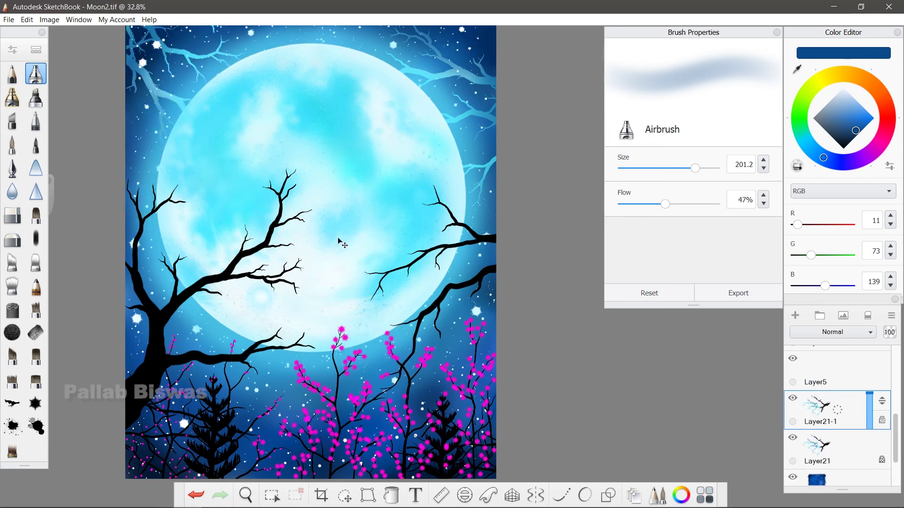
drag(313, 182, 292, 182)
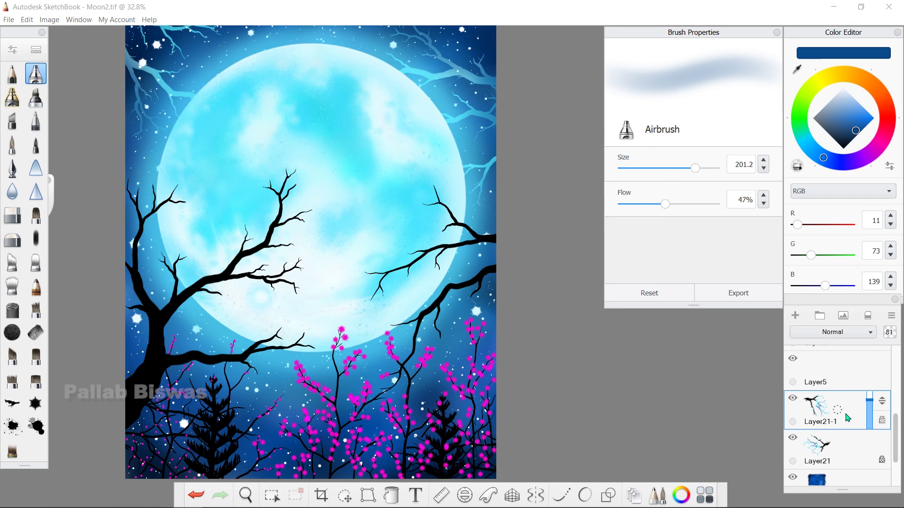
key(ctrl+e)
click(12, 239)
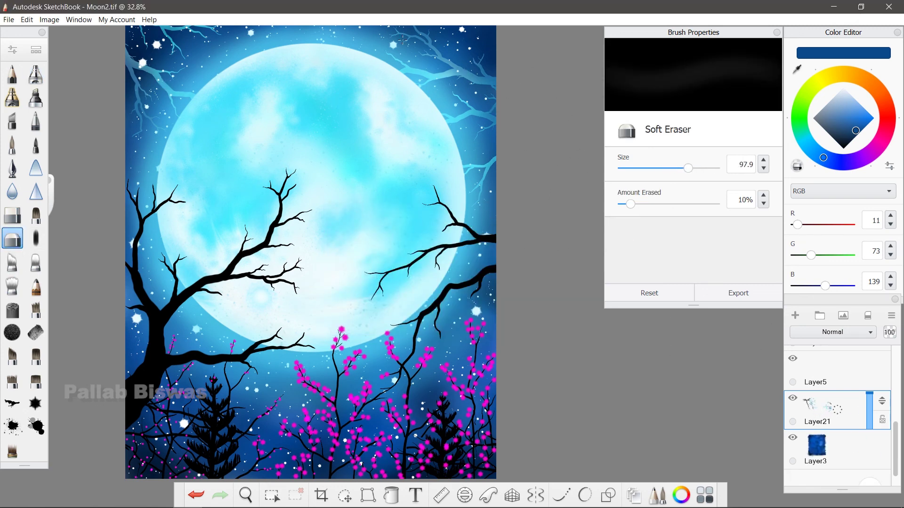
Step: Dab a magenta Sparkle glow near the bottom, then undo it as oversized
click(35, 403)
click(407, 426)
key(ctrl+z)
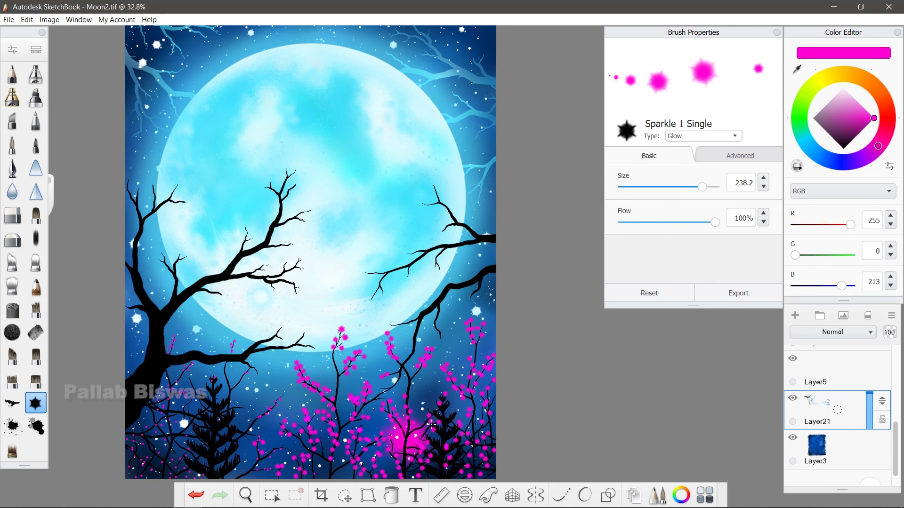